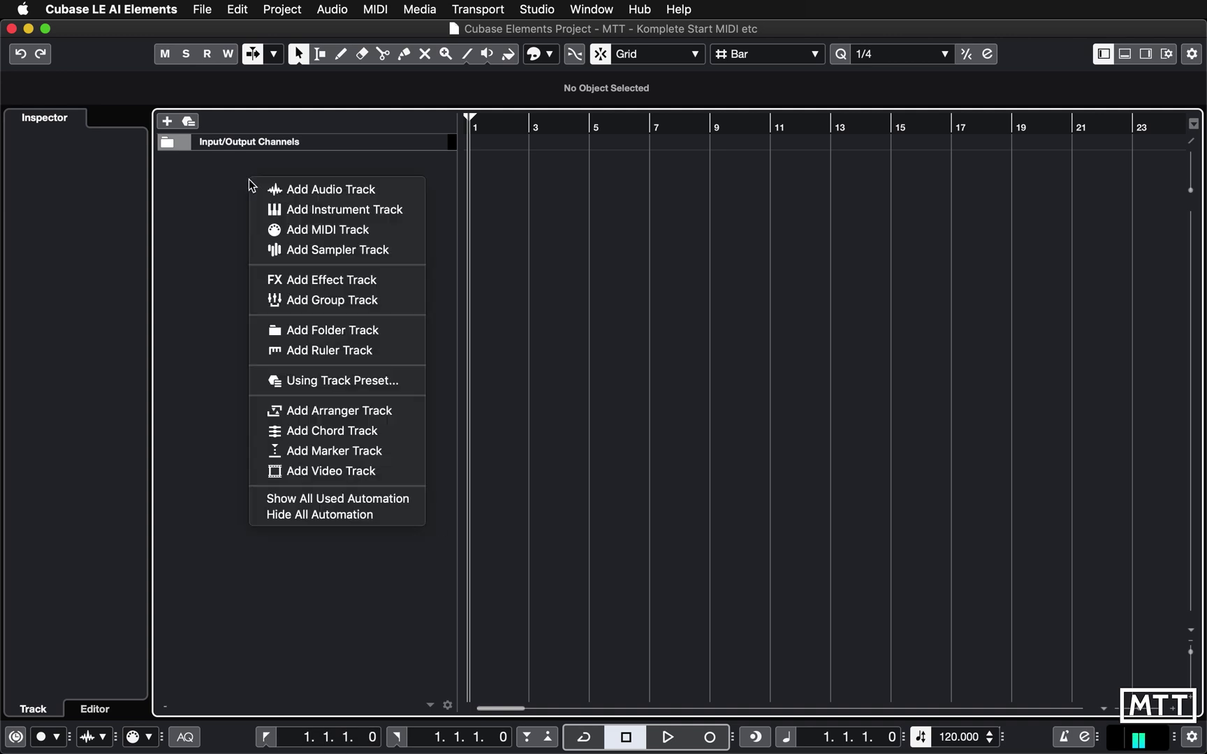
- Add a Komplete Kontrol instrument track and load Mikro Prism's Synth Misc preset 'Marseilles'
click(328, 208)
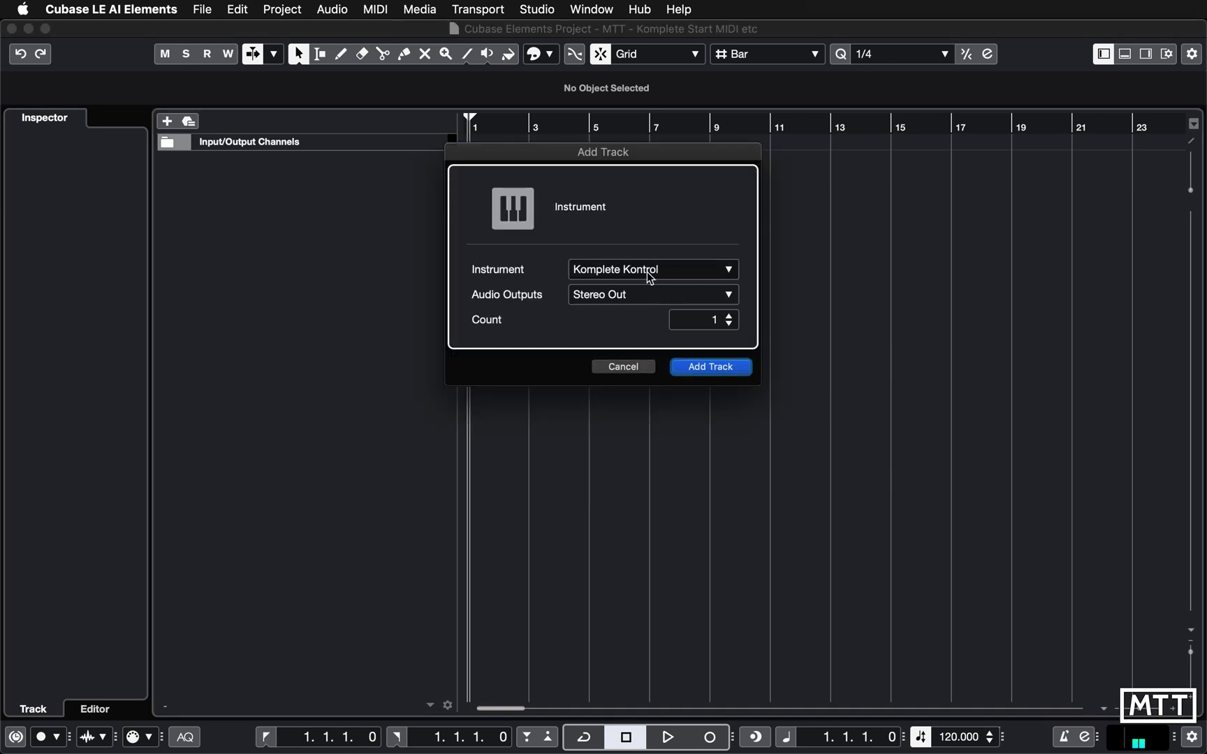
click(710, 366)
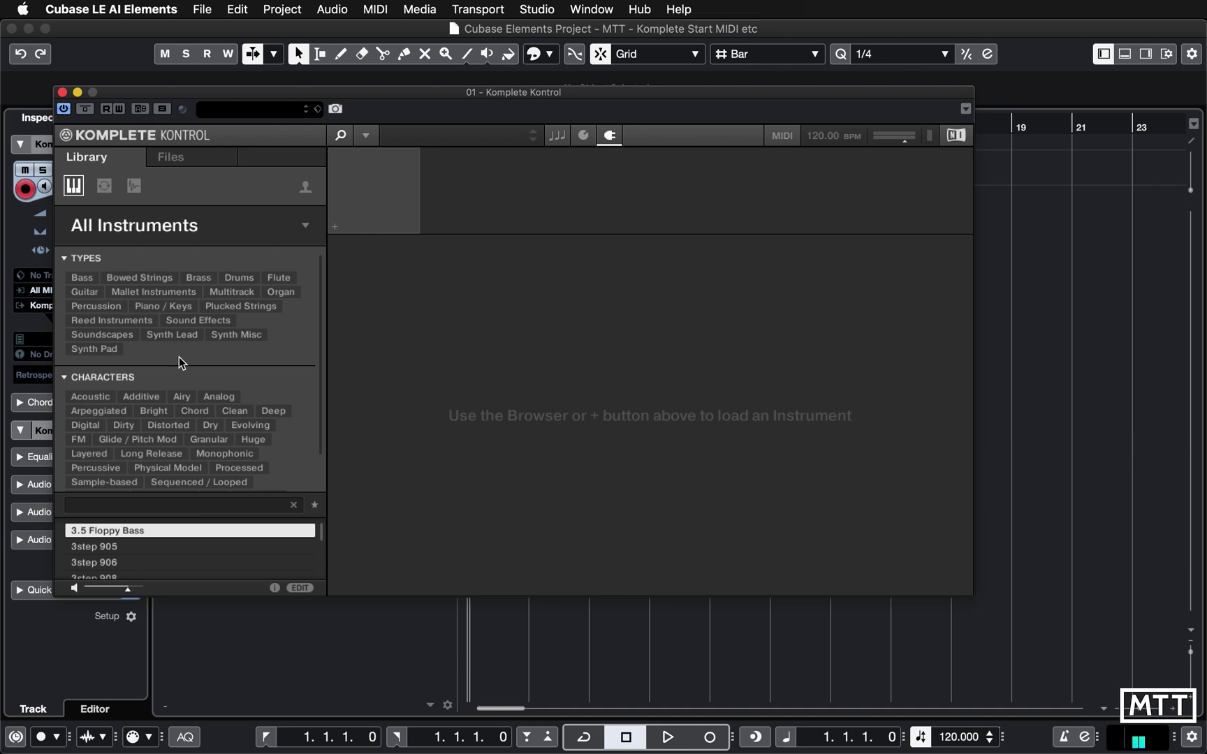
click(306, 227)
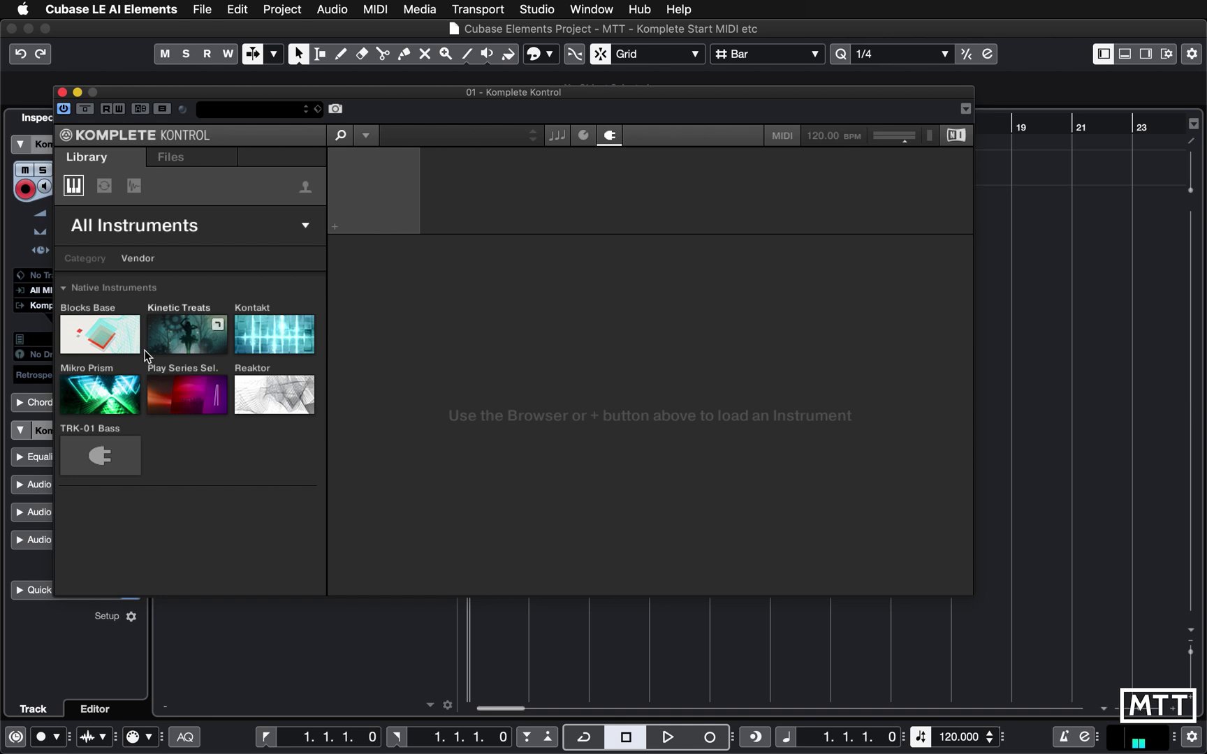
click(113, 392)
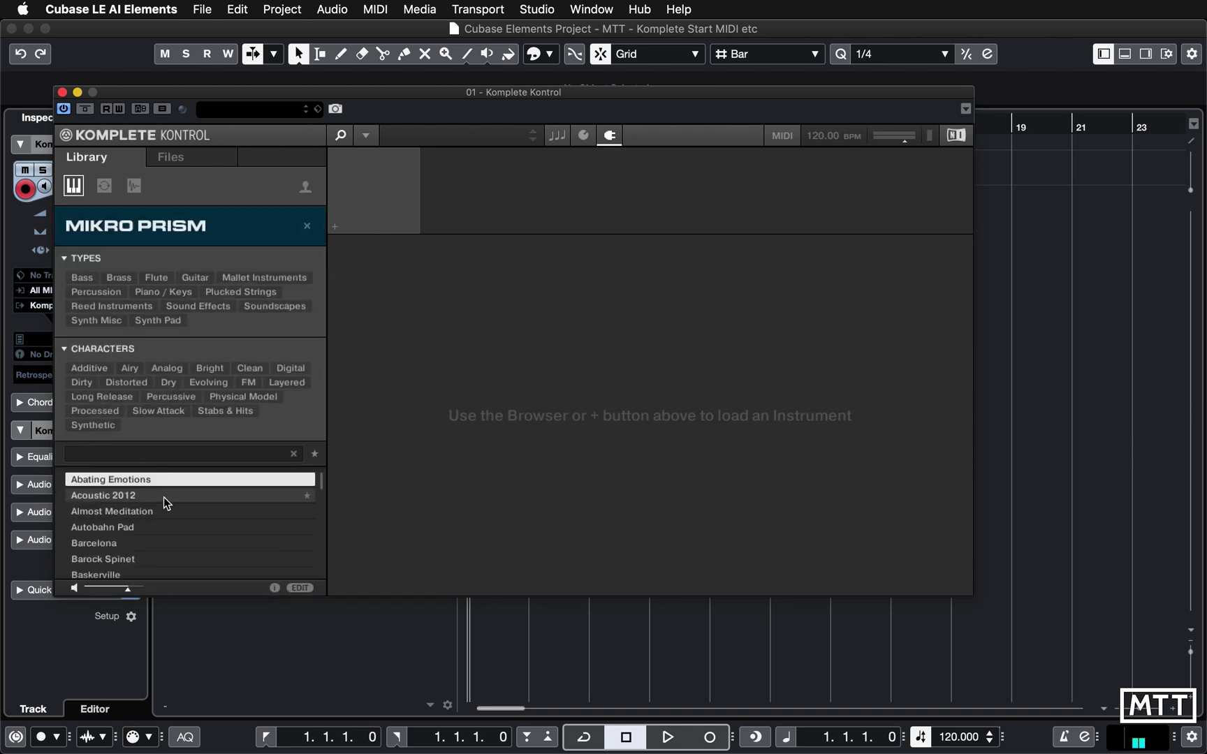
click(107, 321)
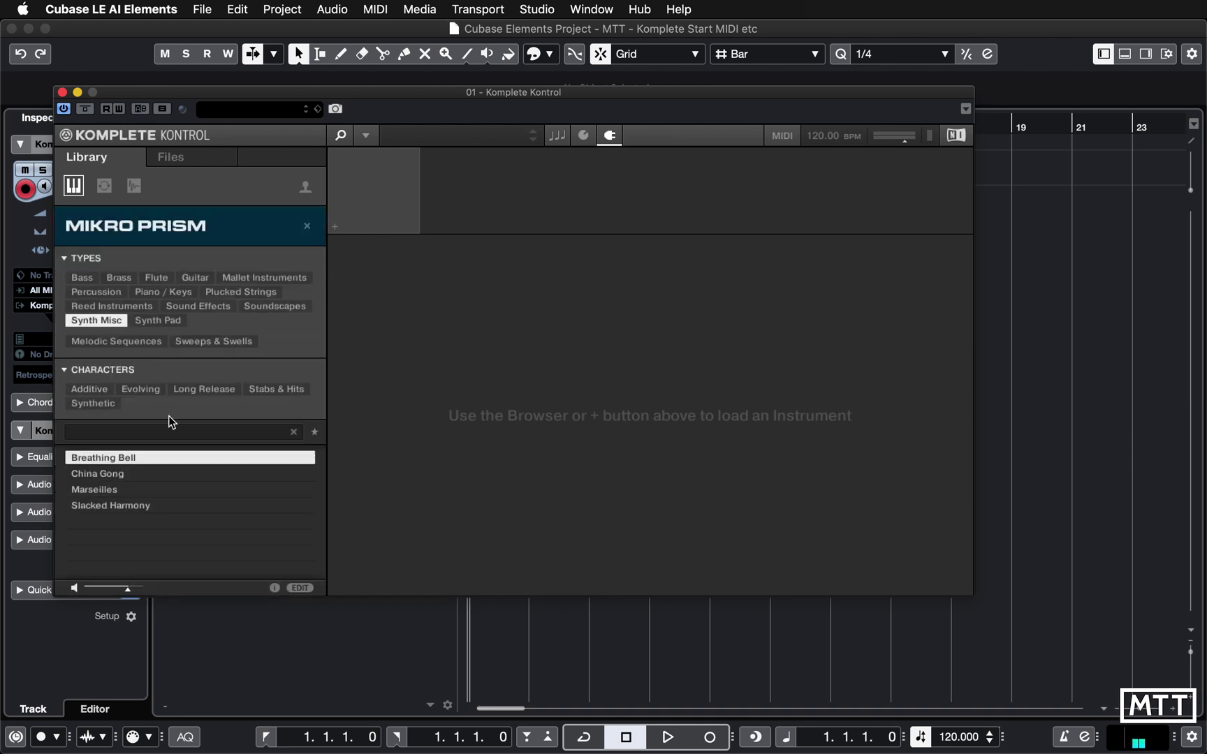
click(112, 488)
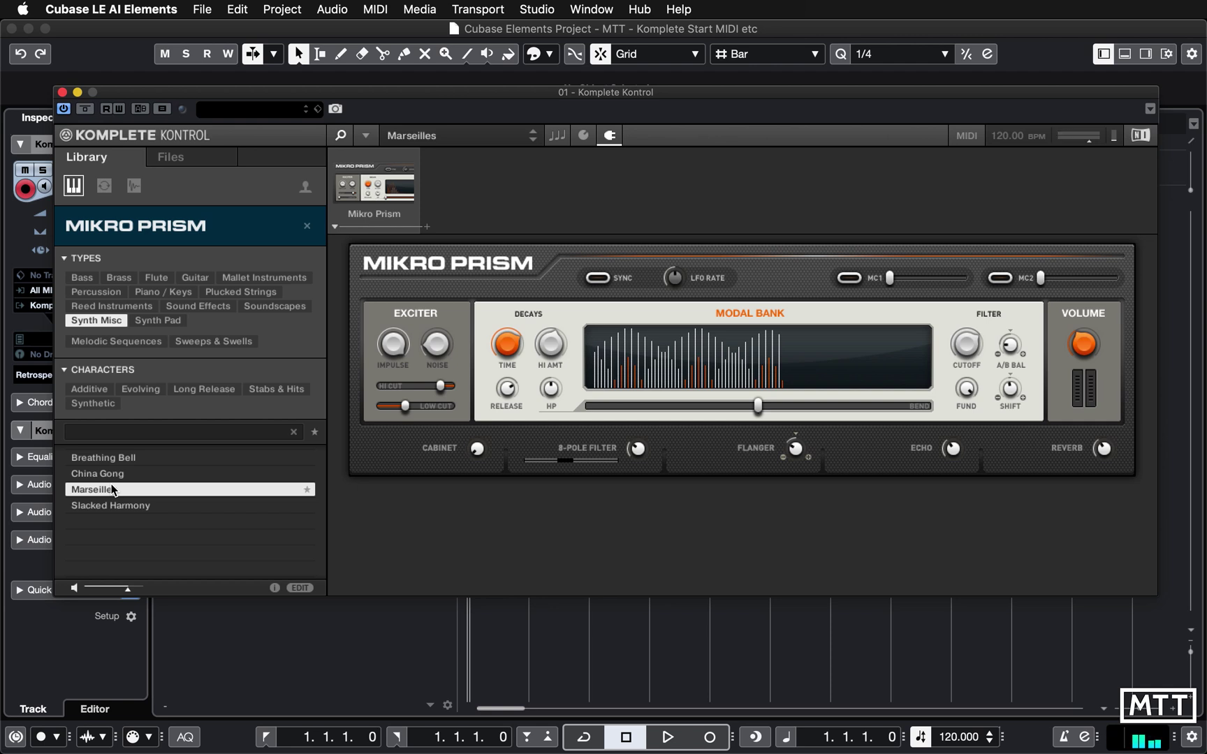
click(558, 135)
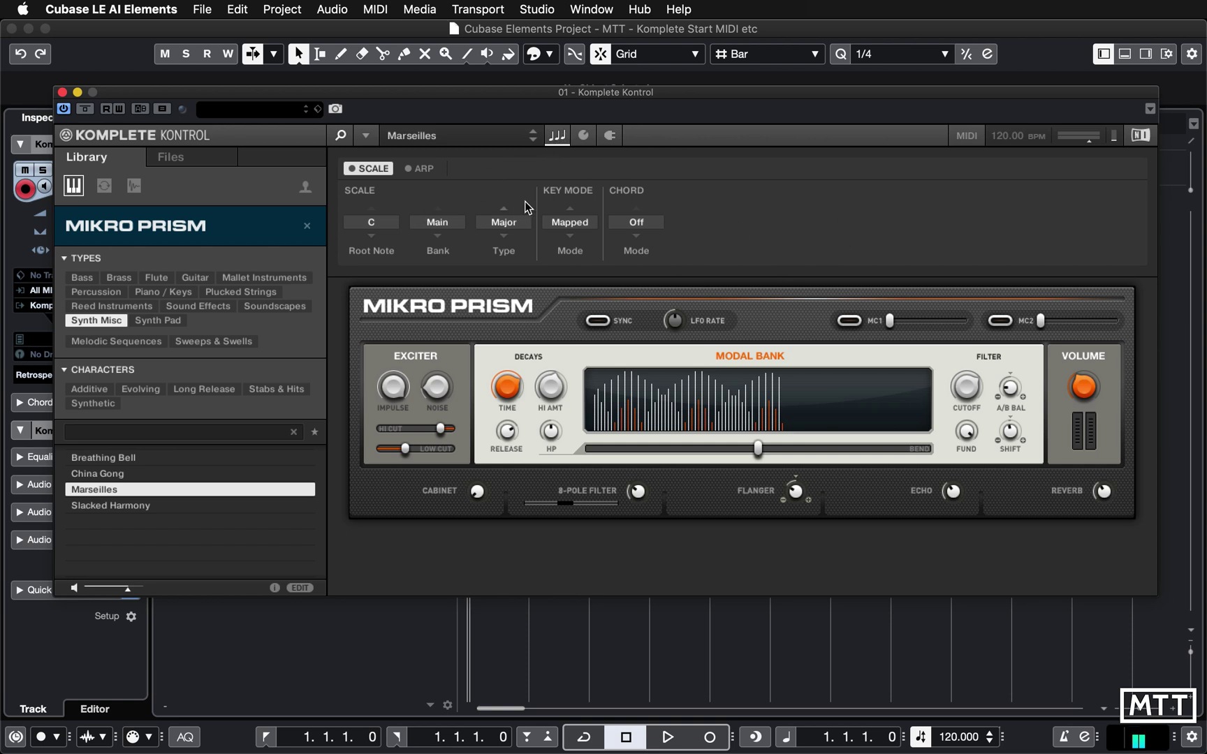
- Enable the arpeggiator on Komplete Kontrol's ARP tab
click(423, 169)
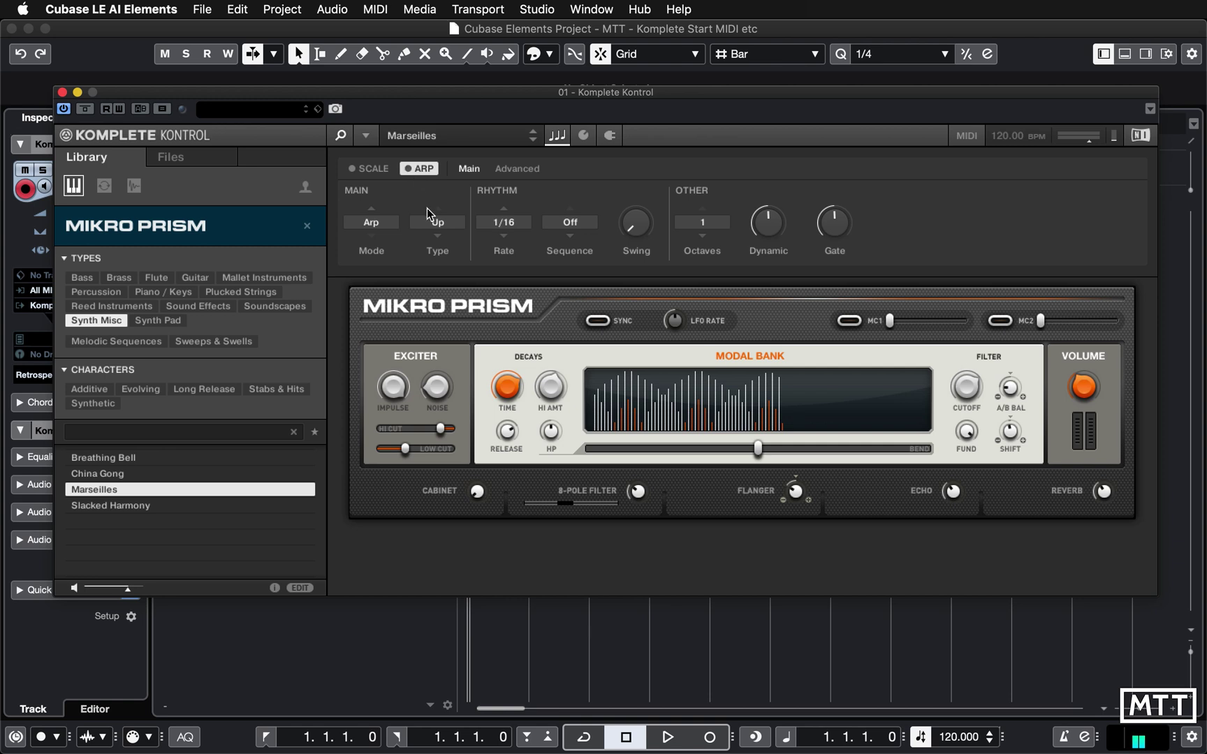
click(409, 170)
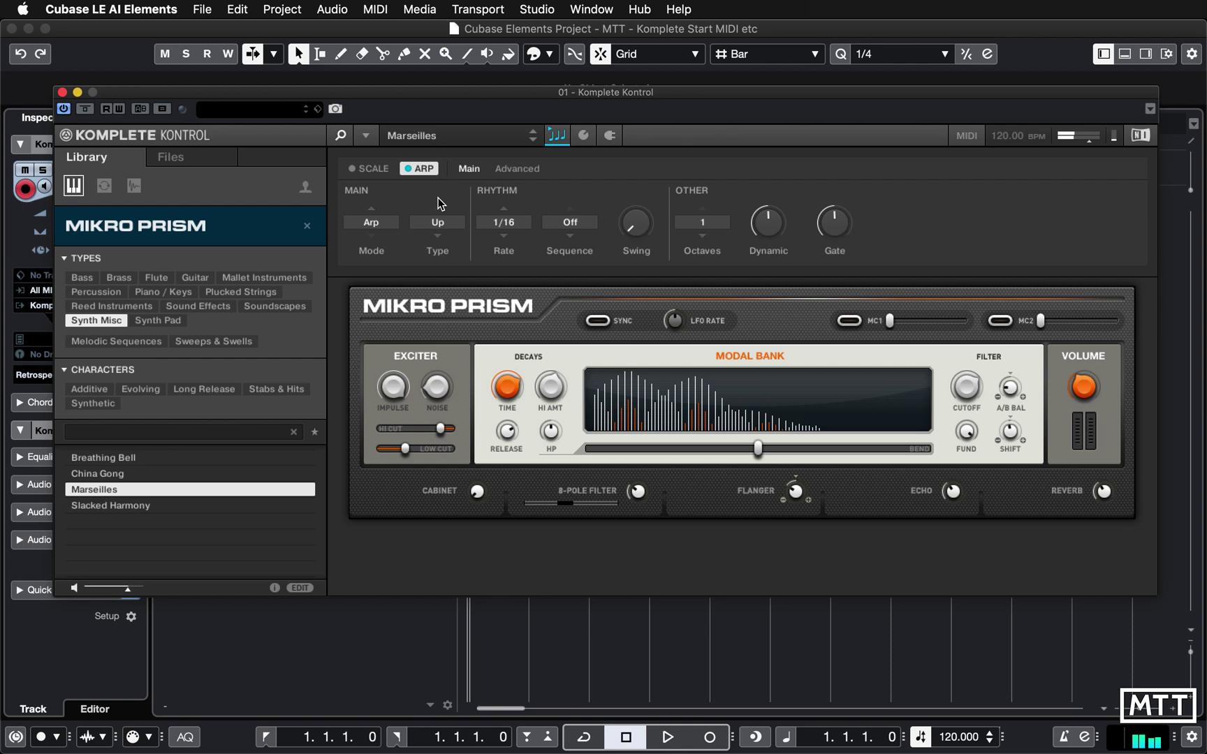
- Play Q, E and T chords on the On-Screen Keyboard, then set arp mode to Note Rpt
key(alt+k)
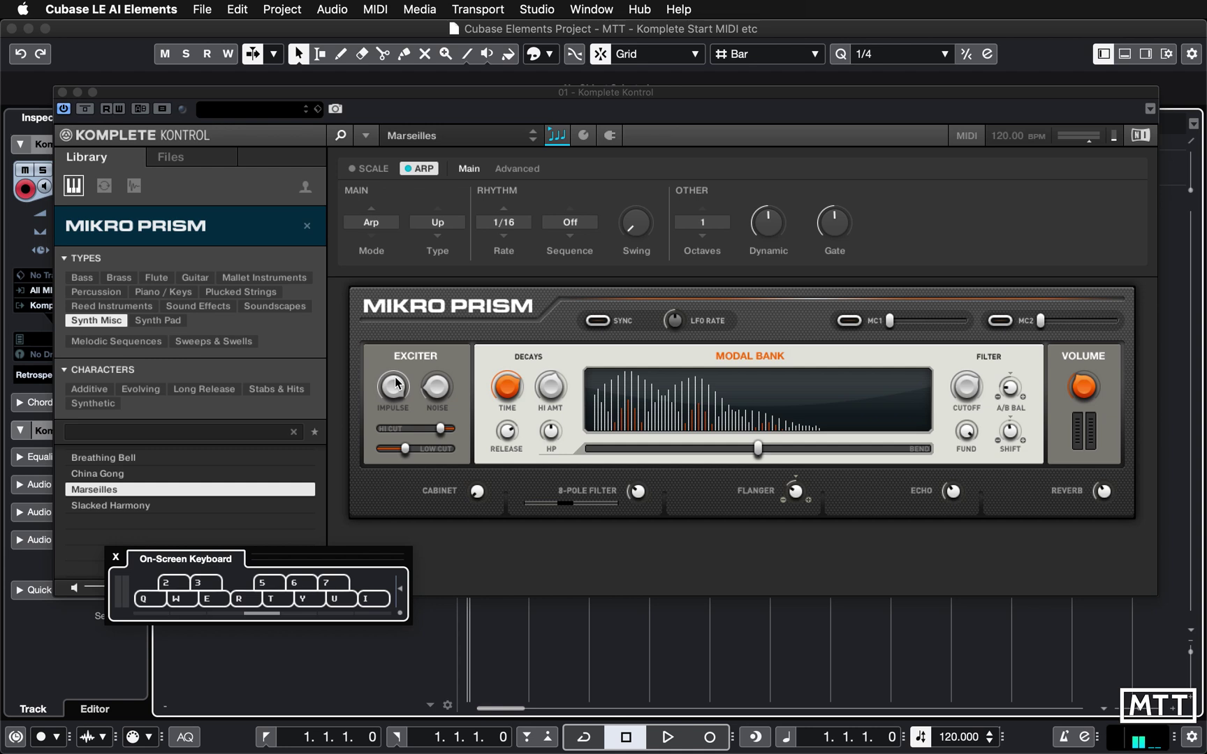
key(q)
key(e)
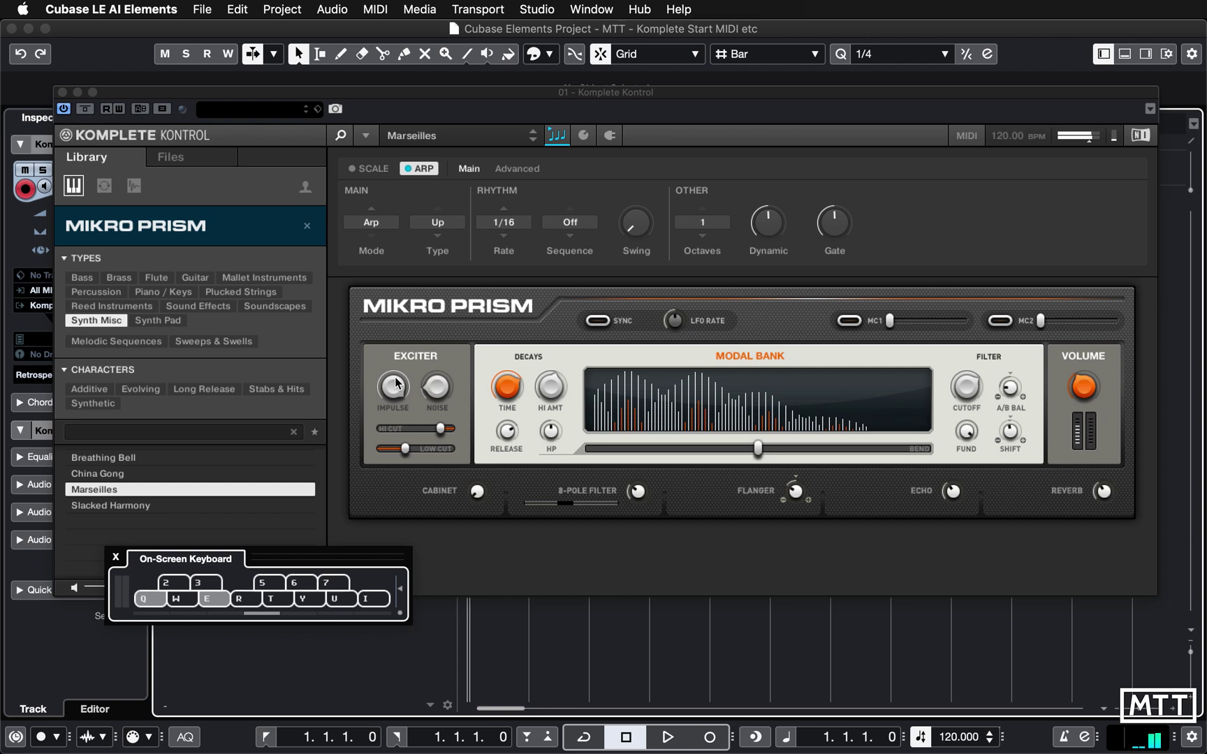
key(Right)
key(q)
key(e)
key(t)
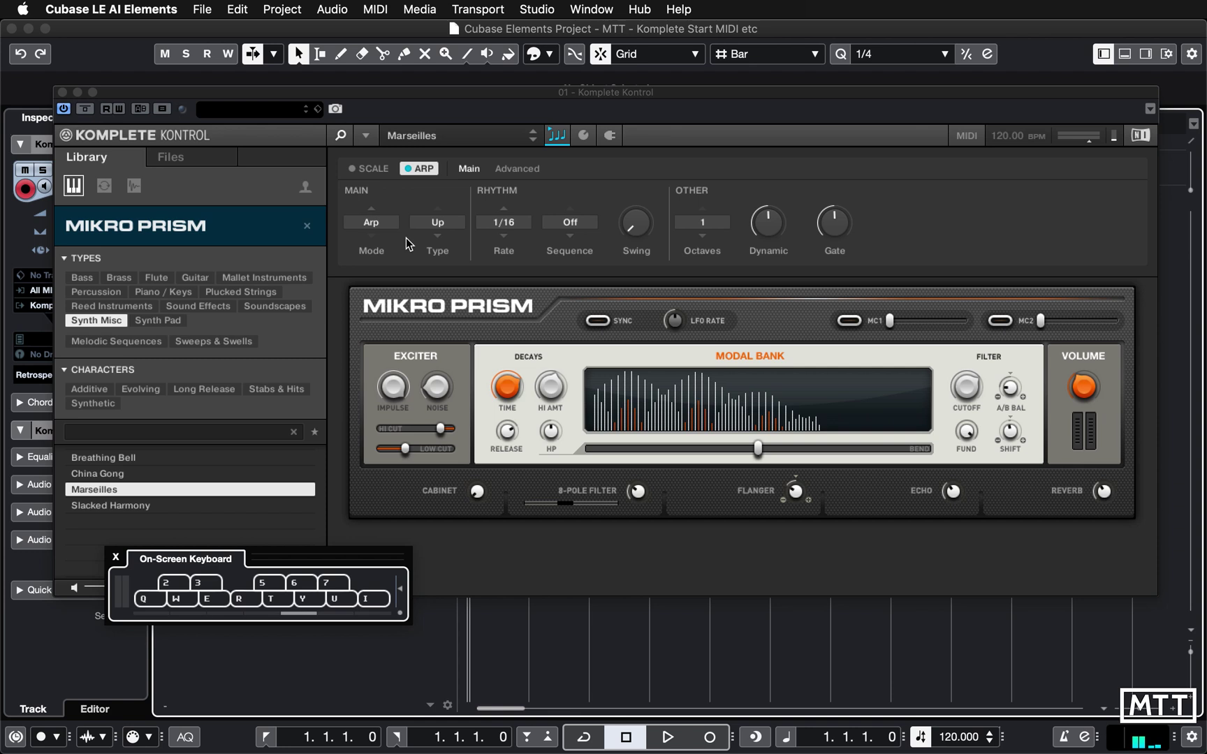
click(373, 214)
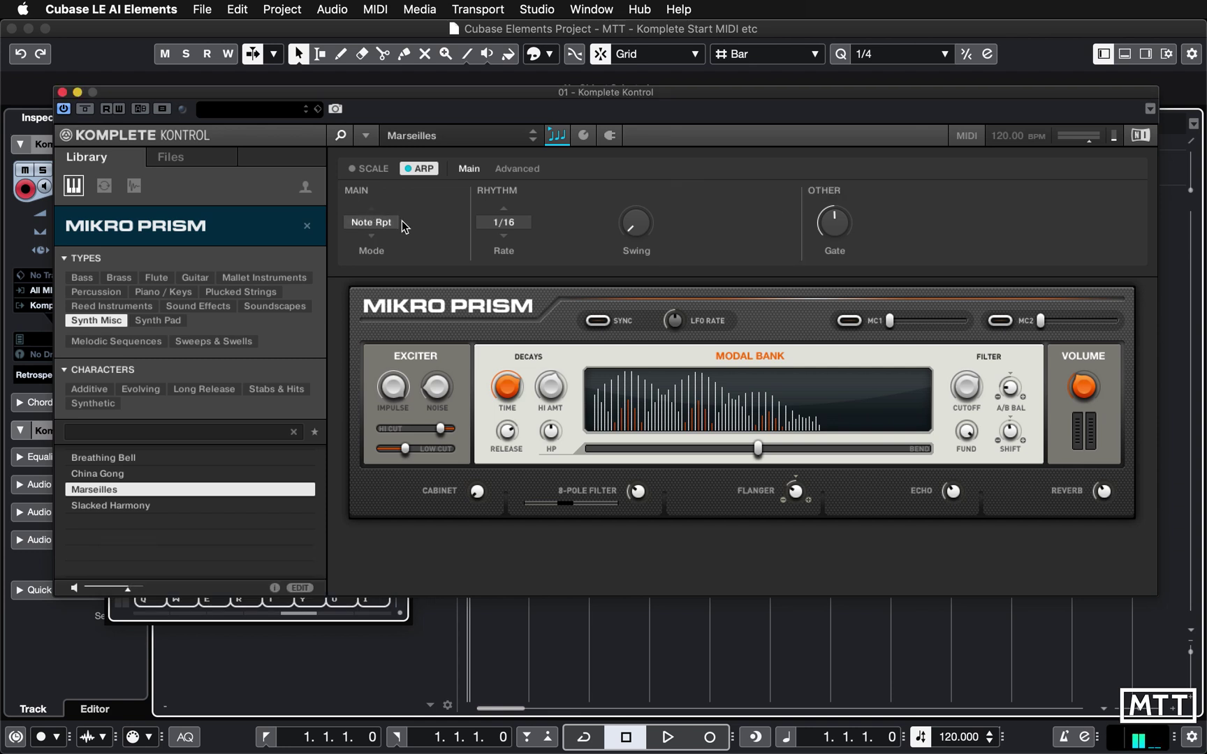
- Alternate arp mode between Arp and Note Rpt while playing Q-E-T chords, ending on Arp
click(371, 238)
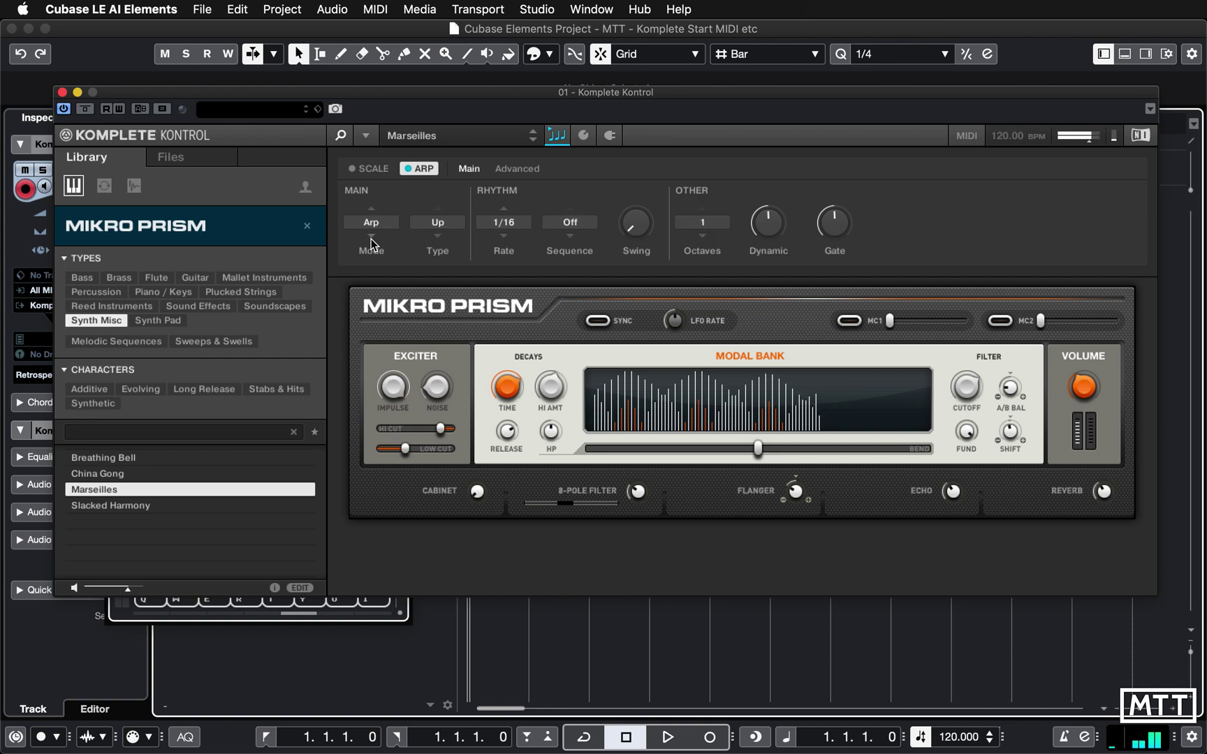
click(371, 212)
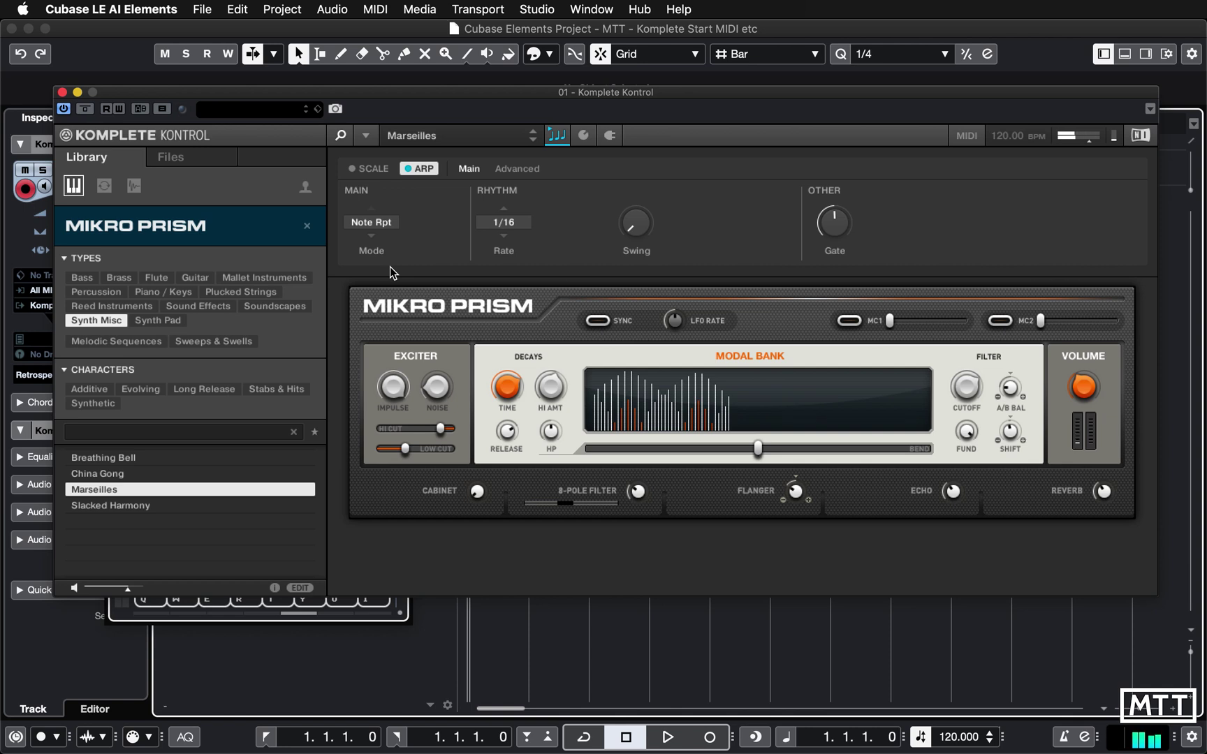
key(alt+k)
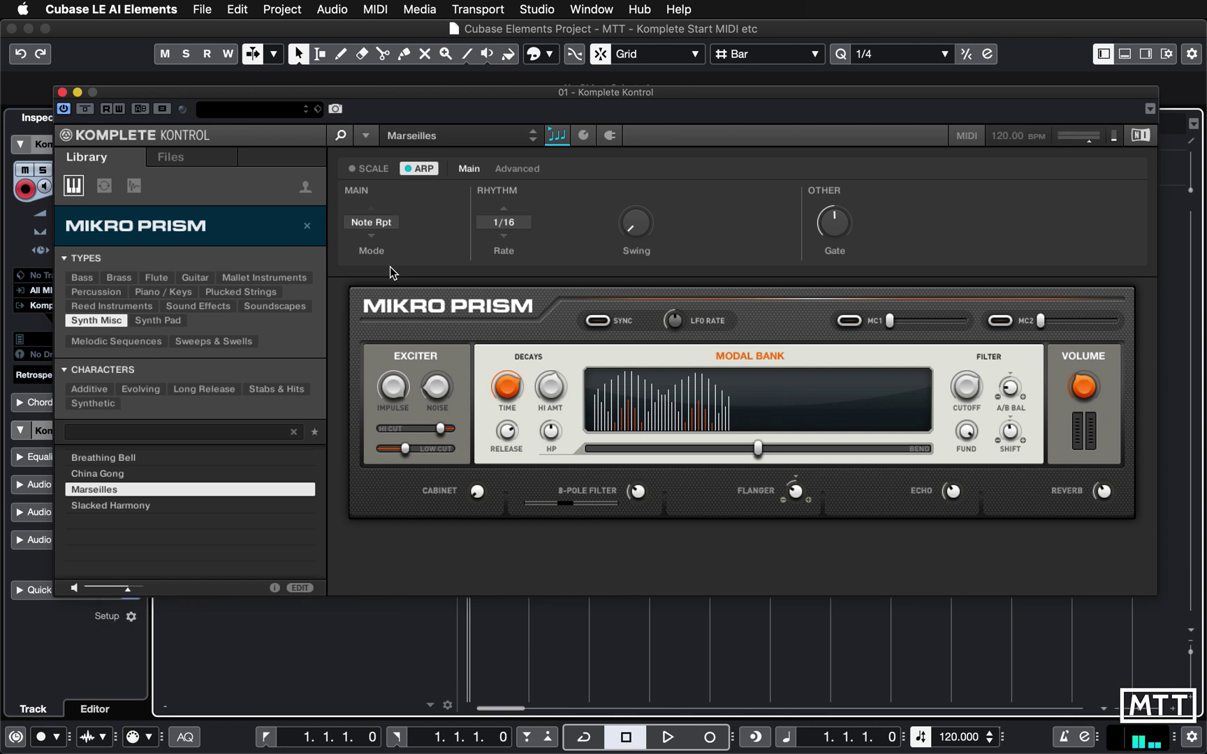
key(alt+k)
key(q)
key(e)
key(t)
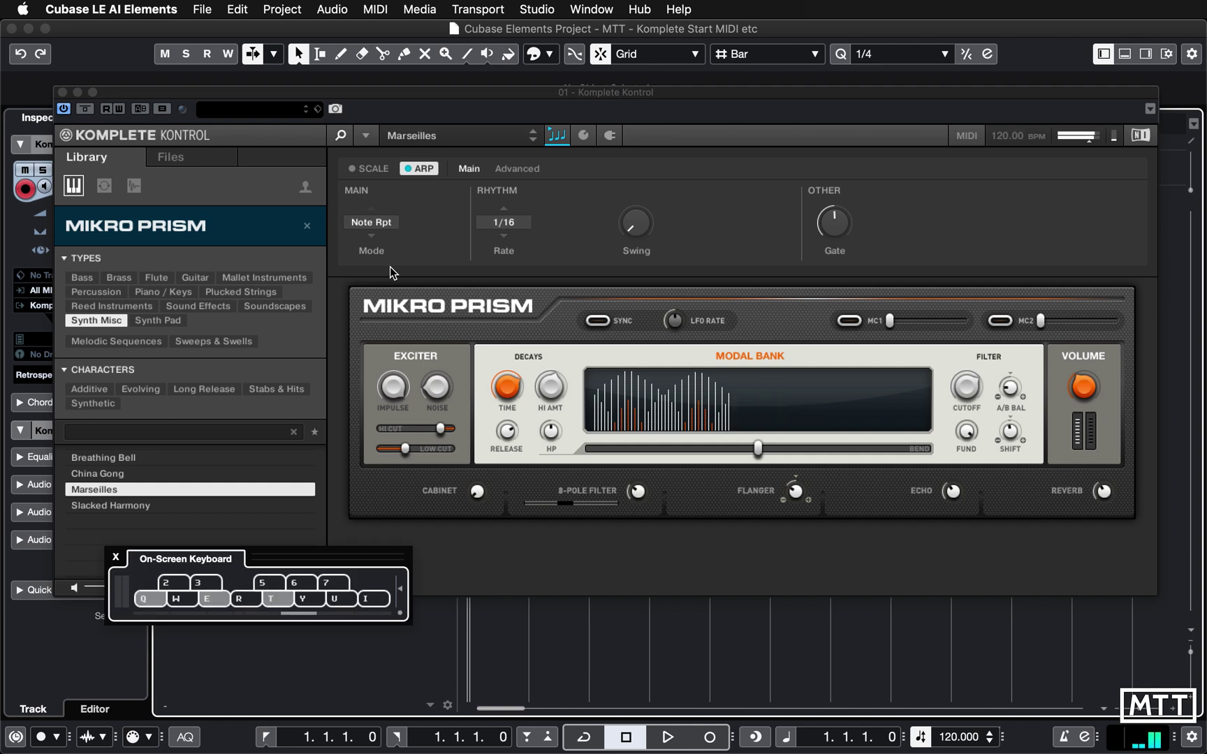
click(371, 236)
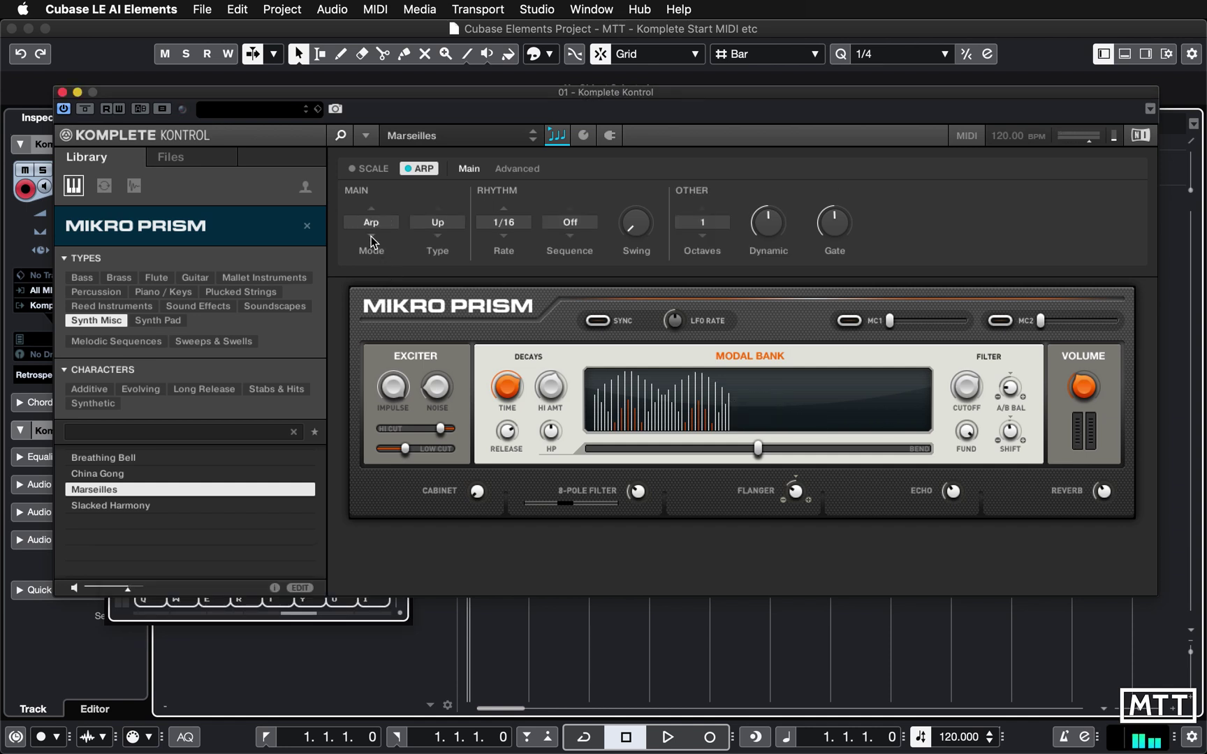
key(e)
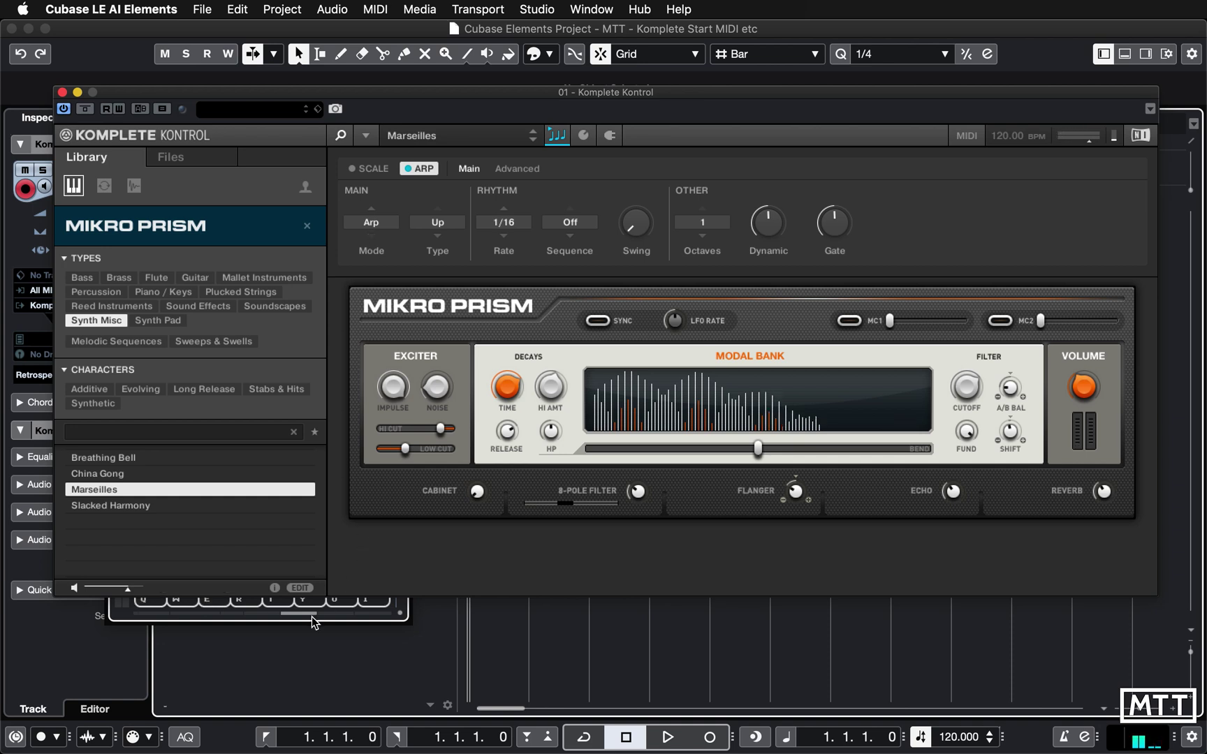
- Audition arp types Down, Up-Down, Played and Chord, then return the type to Up
click(128, 621)
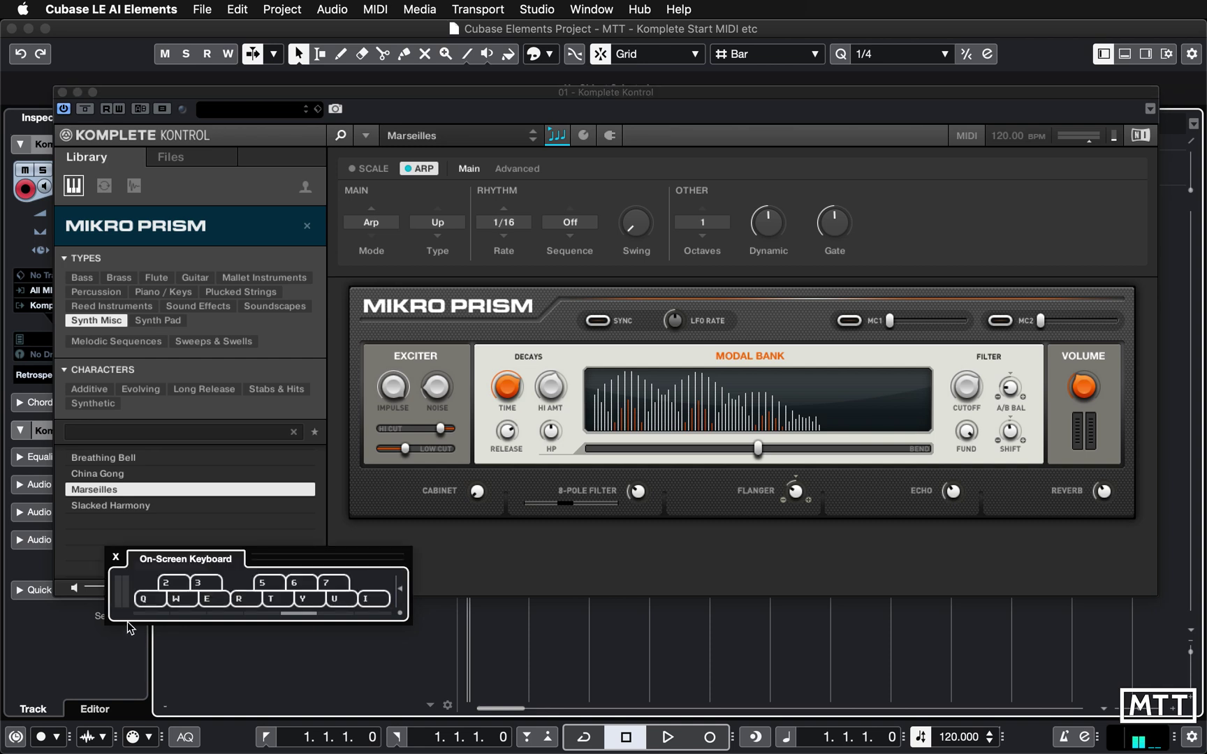
click(127, 621)
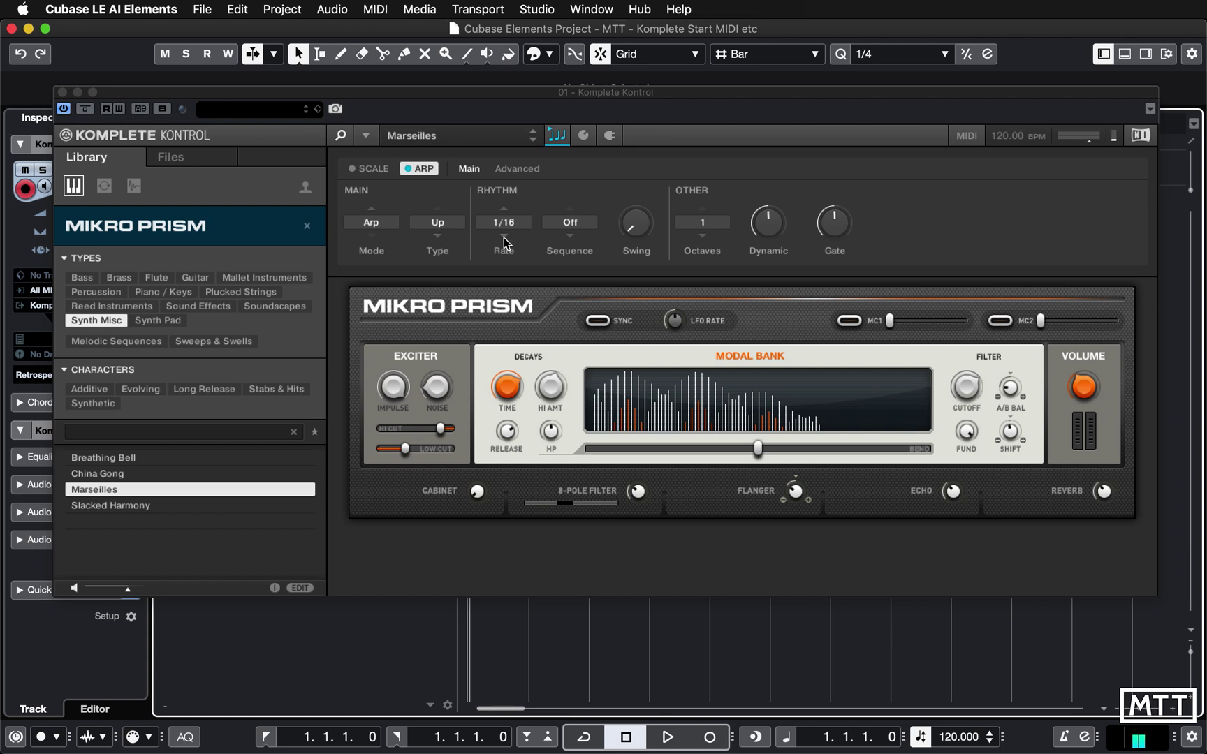
drag(504, 237, 502, 213)
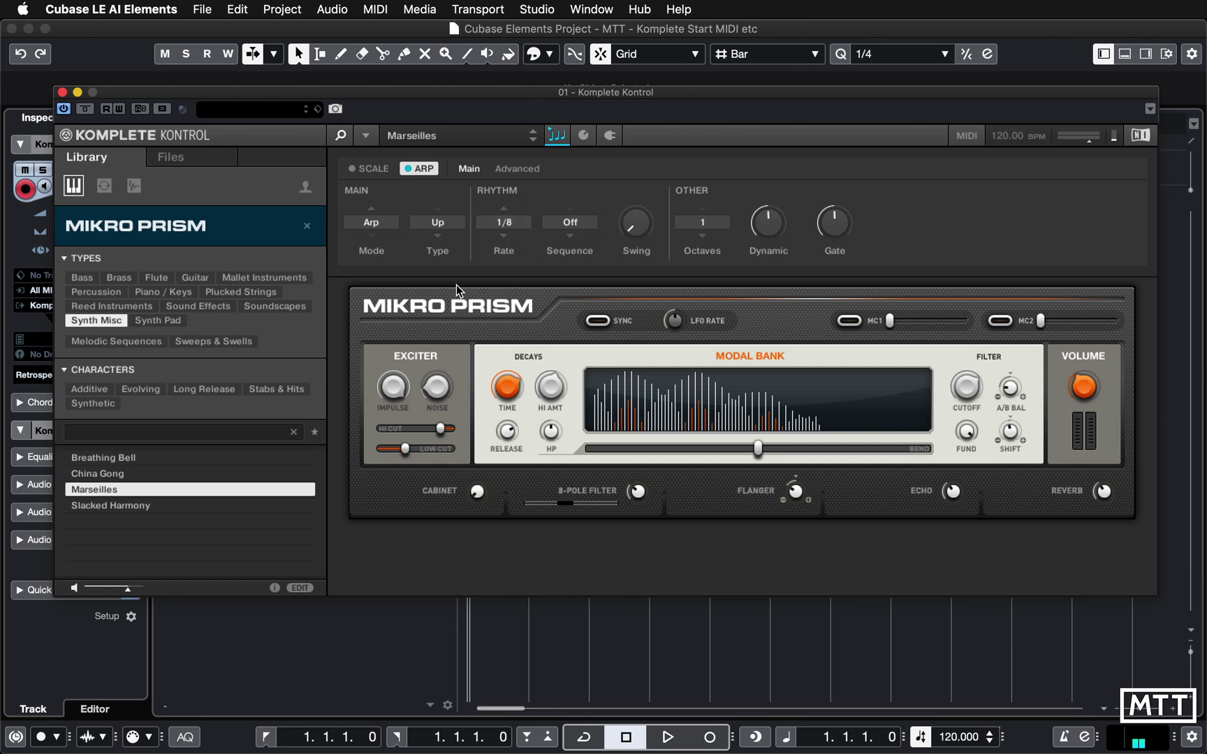
click(440, 237)
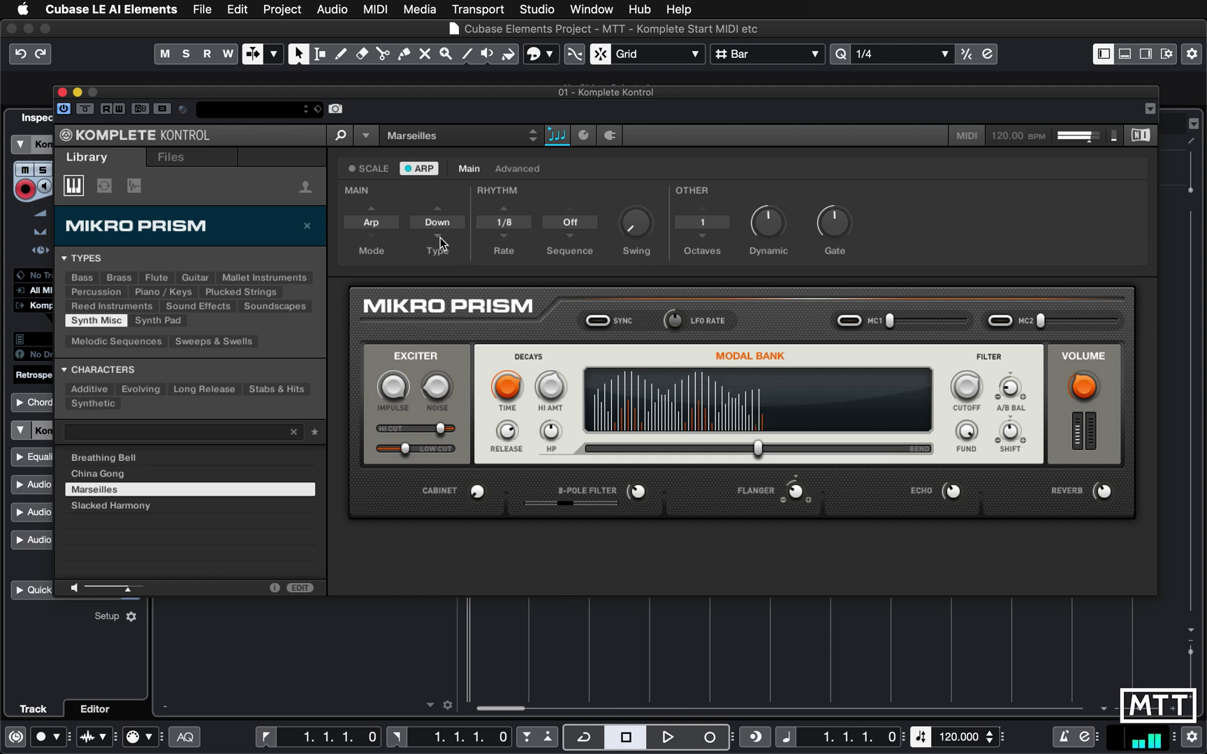
click(440, 240)
click(440, 241)
click(440, 242)
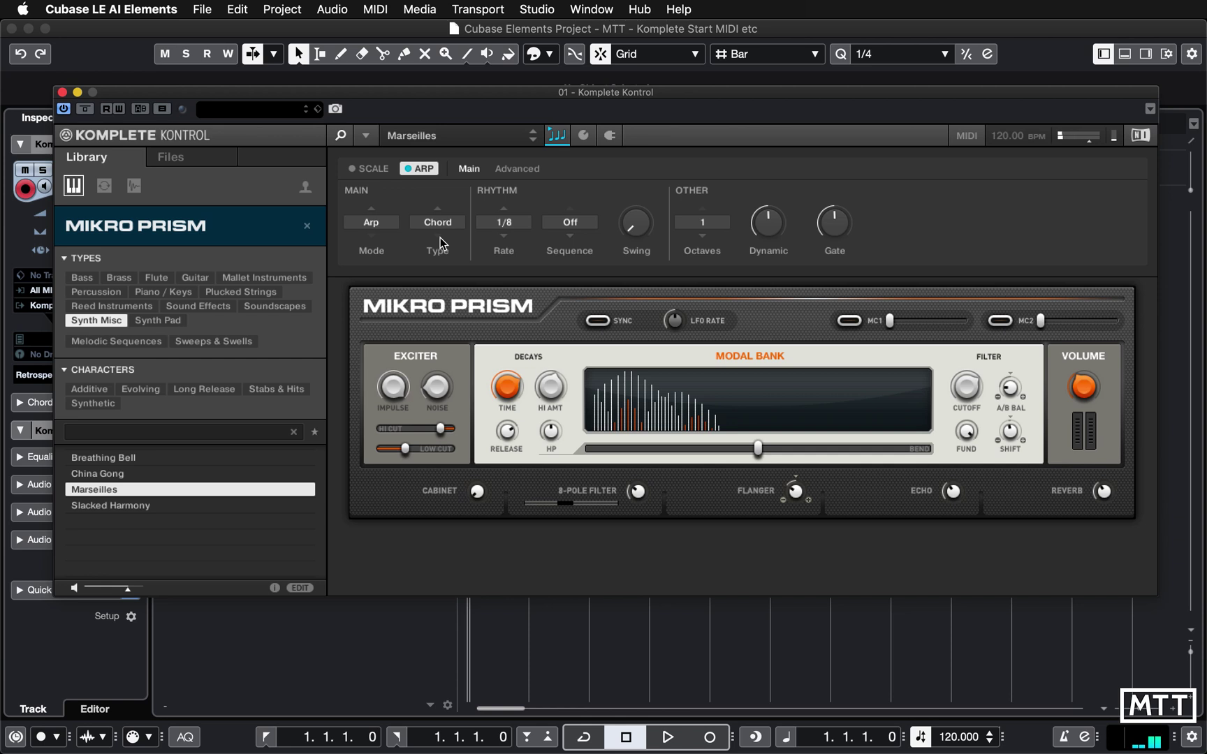
click(440, 212)
click(439, 212)
click(439, 212)
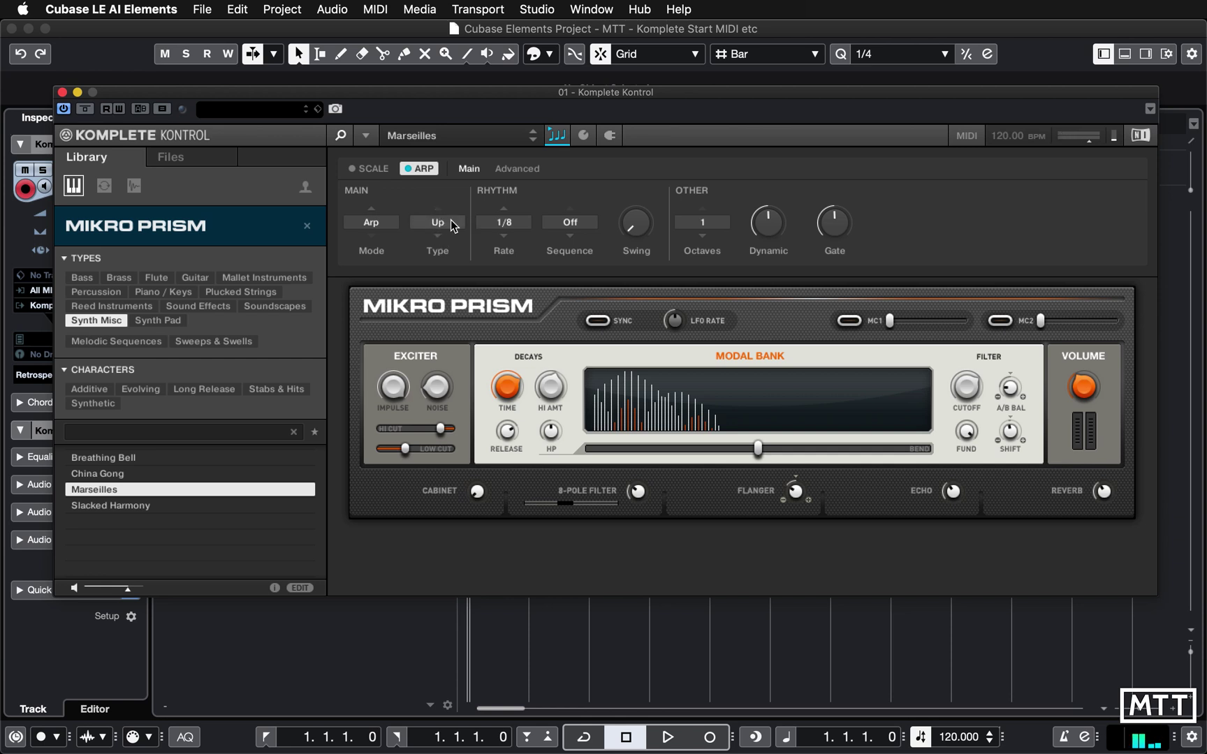
- Set the arpeggio rate to 1/16 and Sequence to 1
click(504, 237)
click(504, 237)
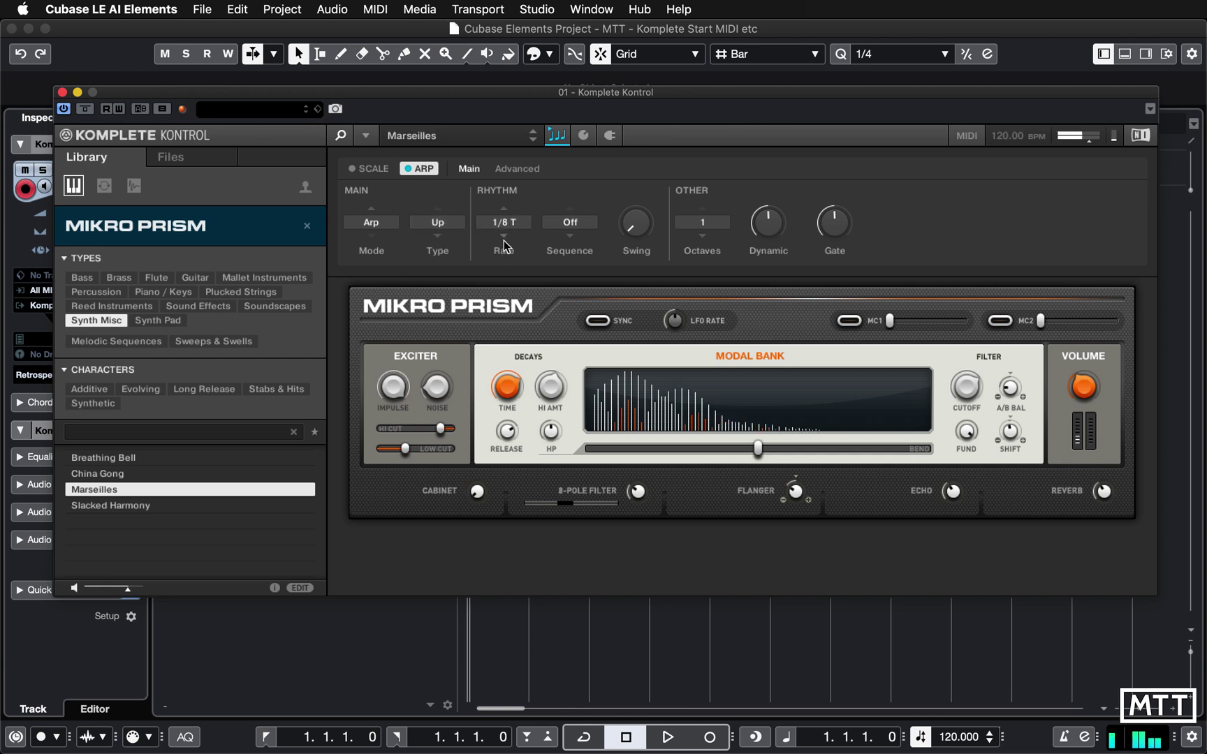
click(504, 238)
click(504, 211)
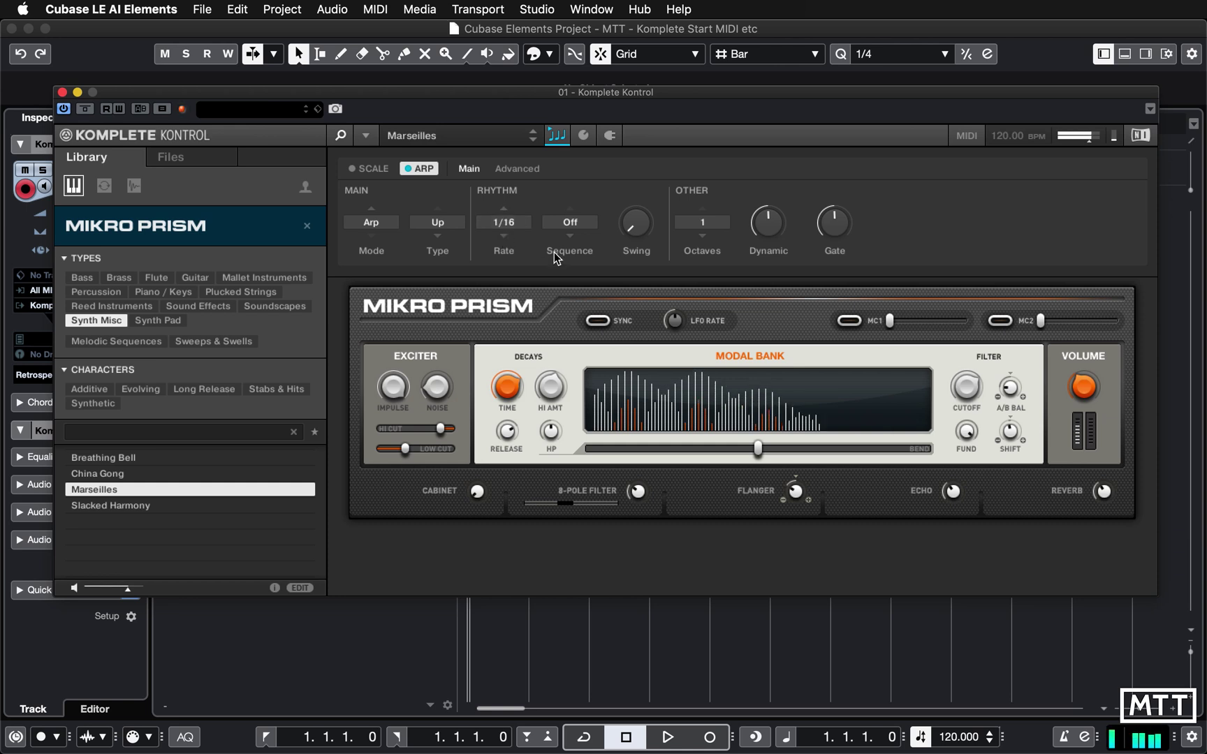
click(570, 236)
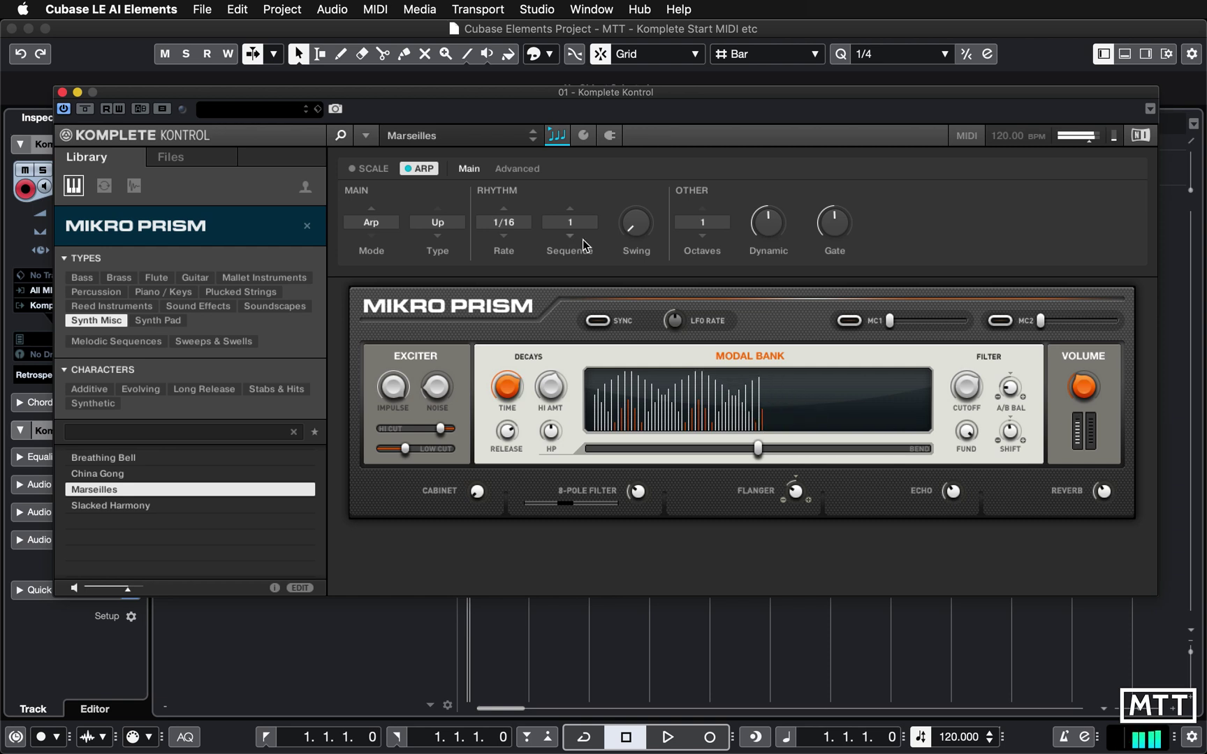
- Raise swing to 27% and back to 0%, then set the arpeggio range to 2 octaves
mouse_move(637, 244)
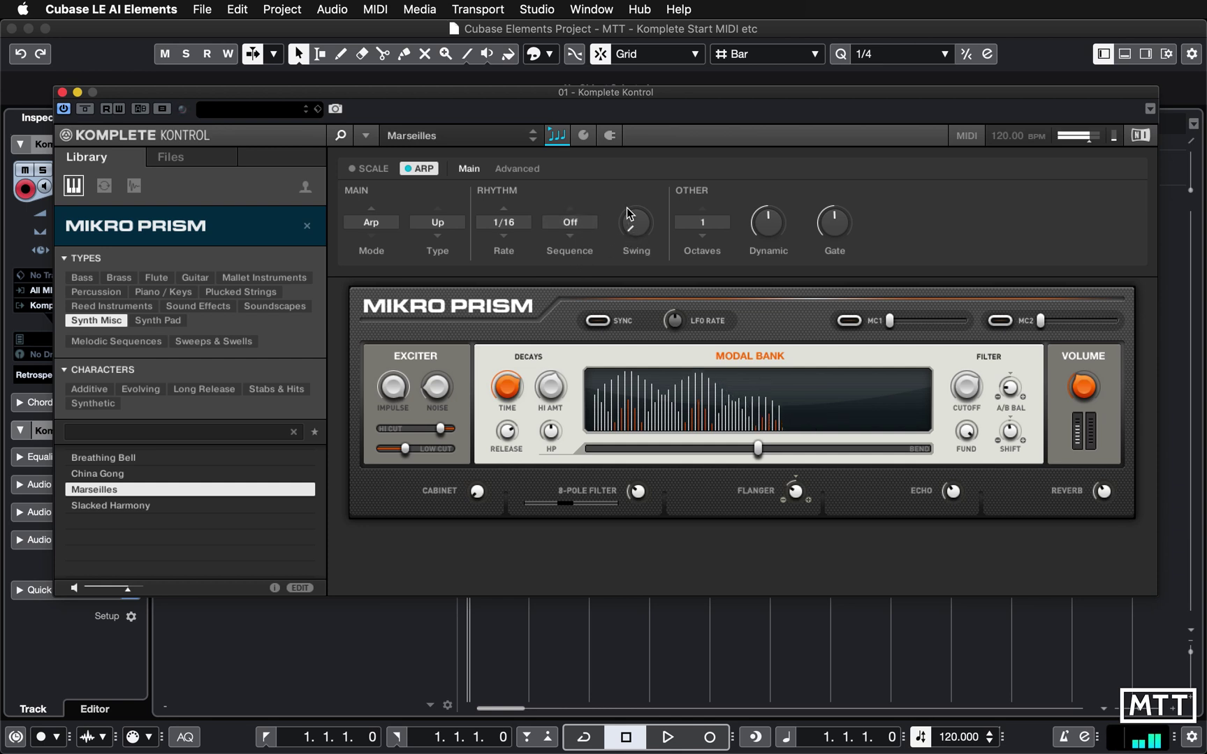
drag(631, 233, 631, 213)
drag(631, 214, 627, 227)
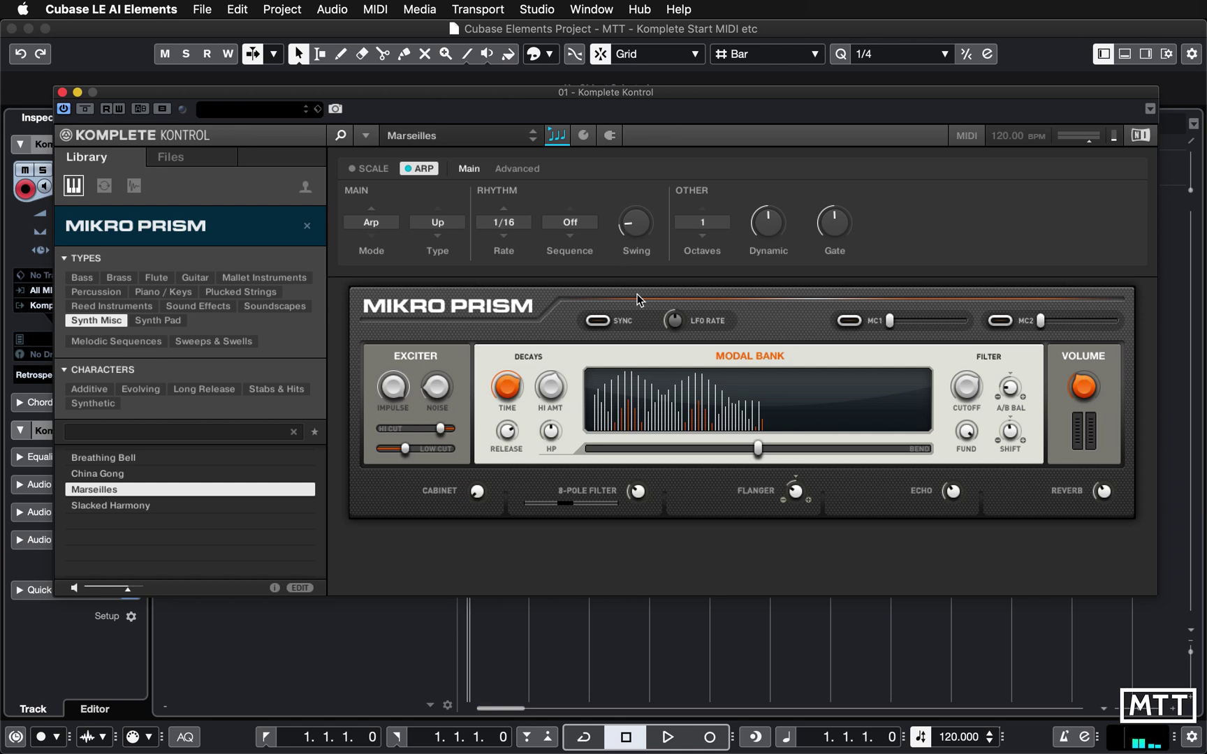
drag(635, 222, 635, 232)
click(705, 245)
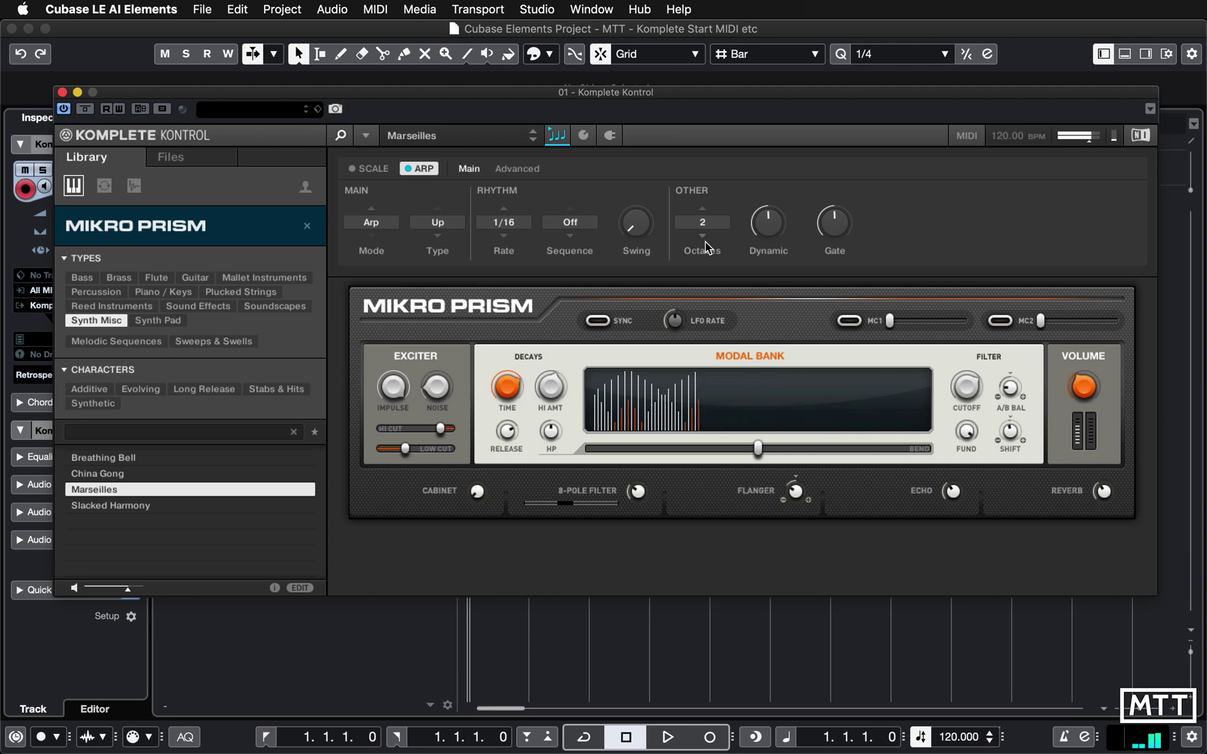
- Lower the arpeggio Dynamic to about 86% and shorten the Gate length
drag(767, 222, 832, 247)
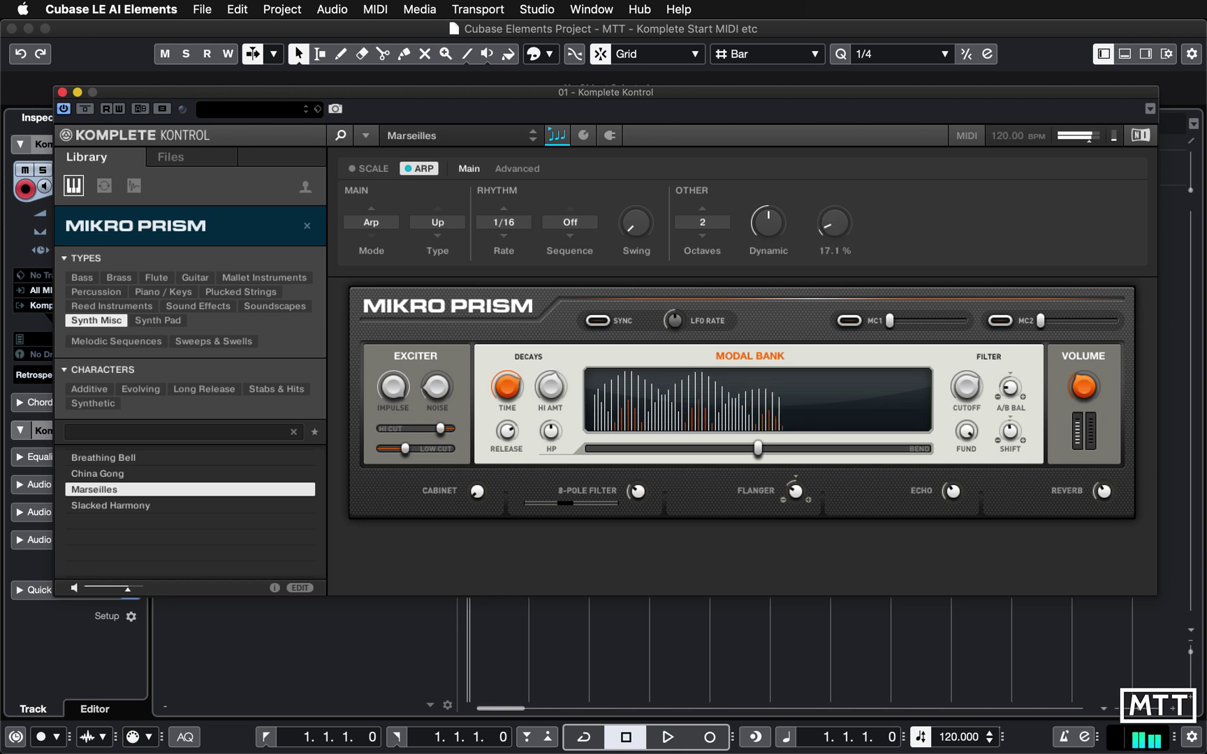
drag(833, 228, 831, 283)
mouse_move(864, 218)
mouse_down()
mouse_move(863, 241)
mouse_move(864, 224)
mouse_up()
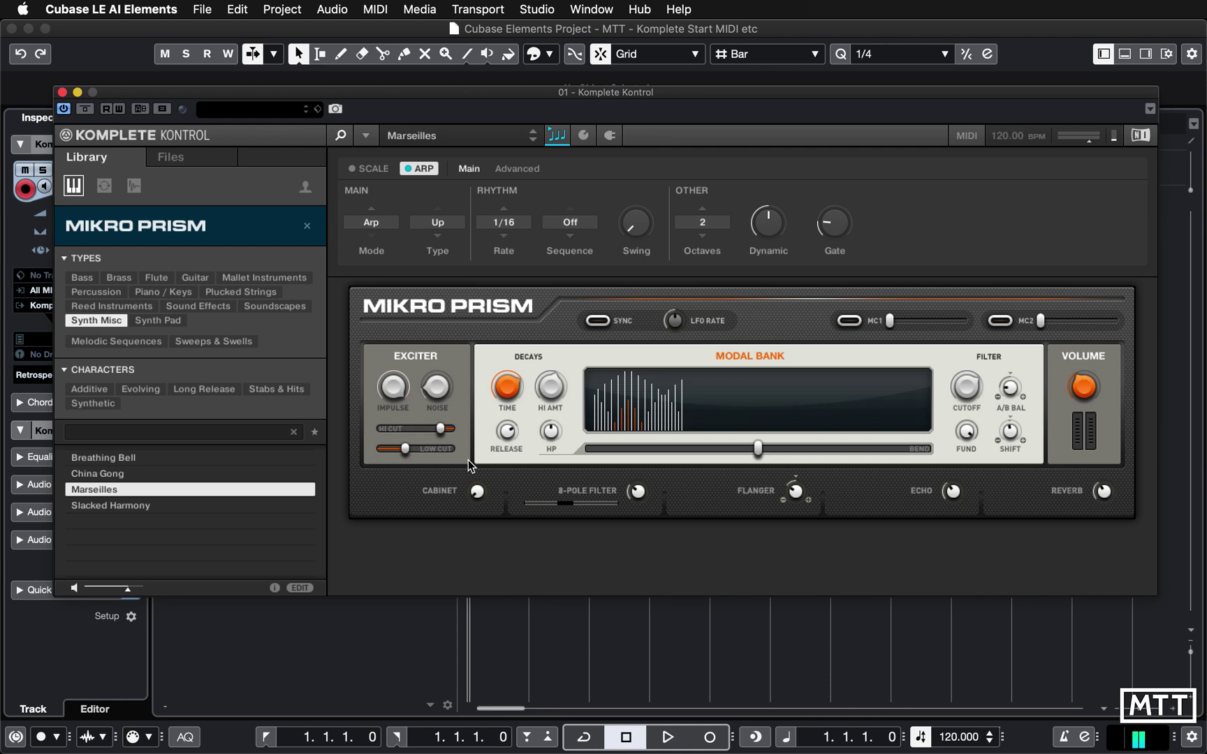
- Turn the arpeggiator off and show the Scale settings with root C and Major
click(408, 168)
click(376, 174)
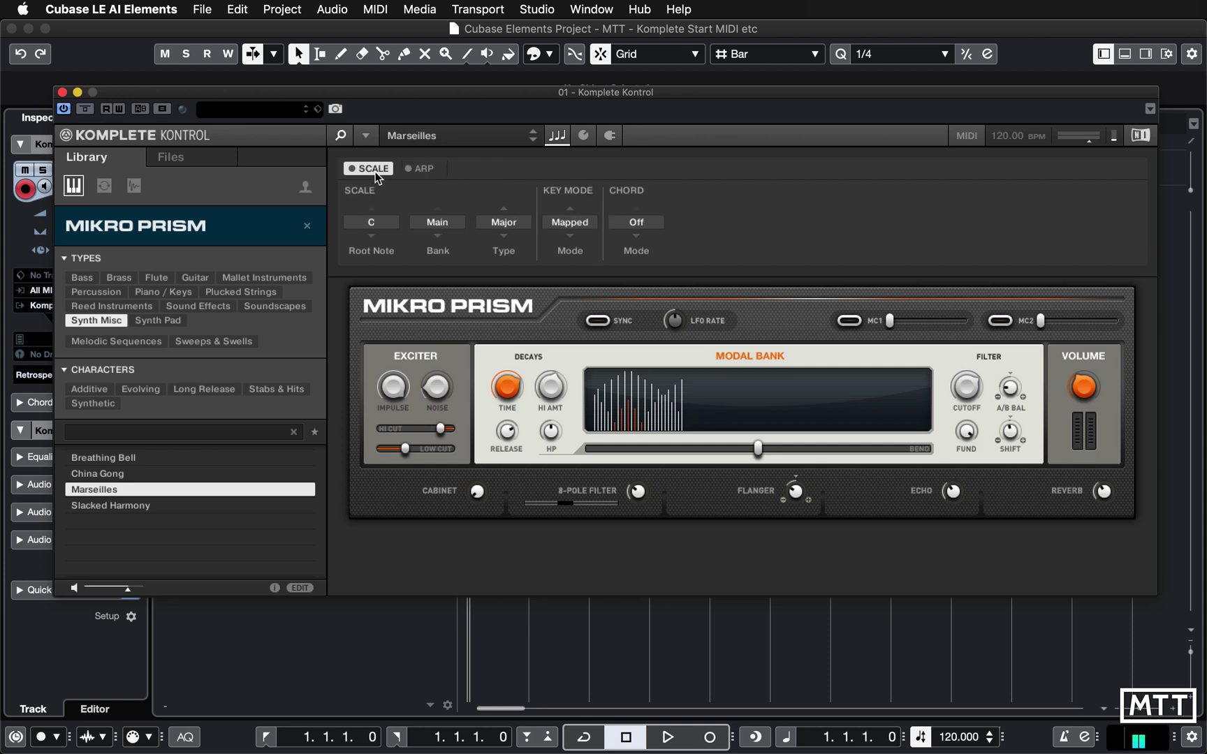
drag(377, 89, 405, 98)
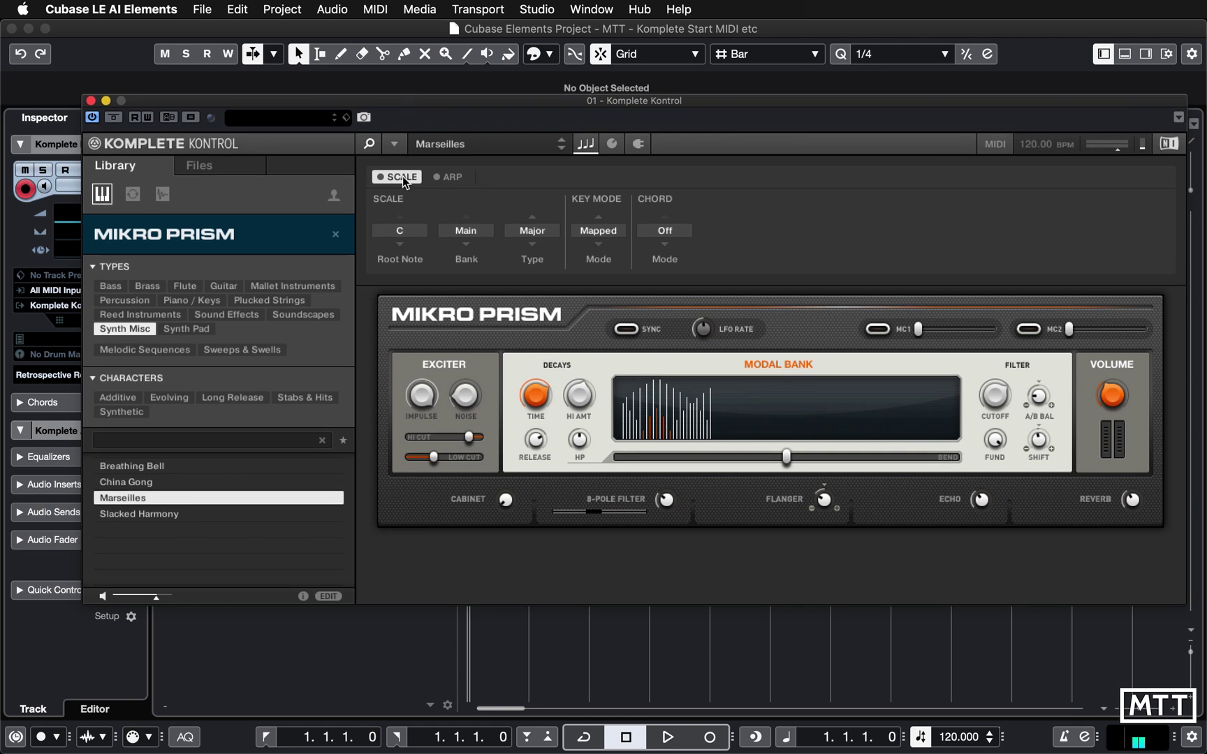
- Enable Scale mode and play an ascending Q-to-T run on the On-Screen Keyboard
click(380, 176)
key(alt+k)
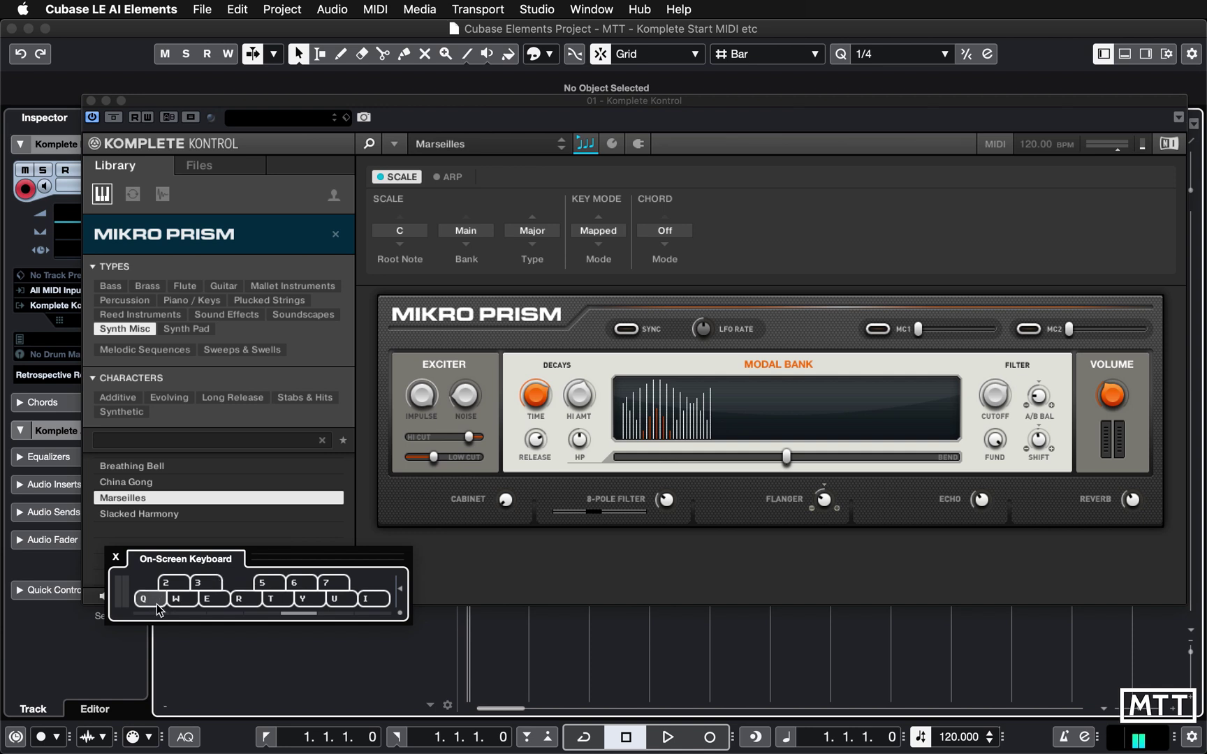
key(q)
key(w)
key(e)
key(r)
key(t)
- Play the run back down and test black key 2 against the C Major mapping
key(r)
key(e)
key(w)
key(q)
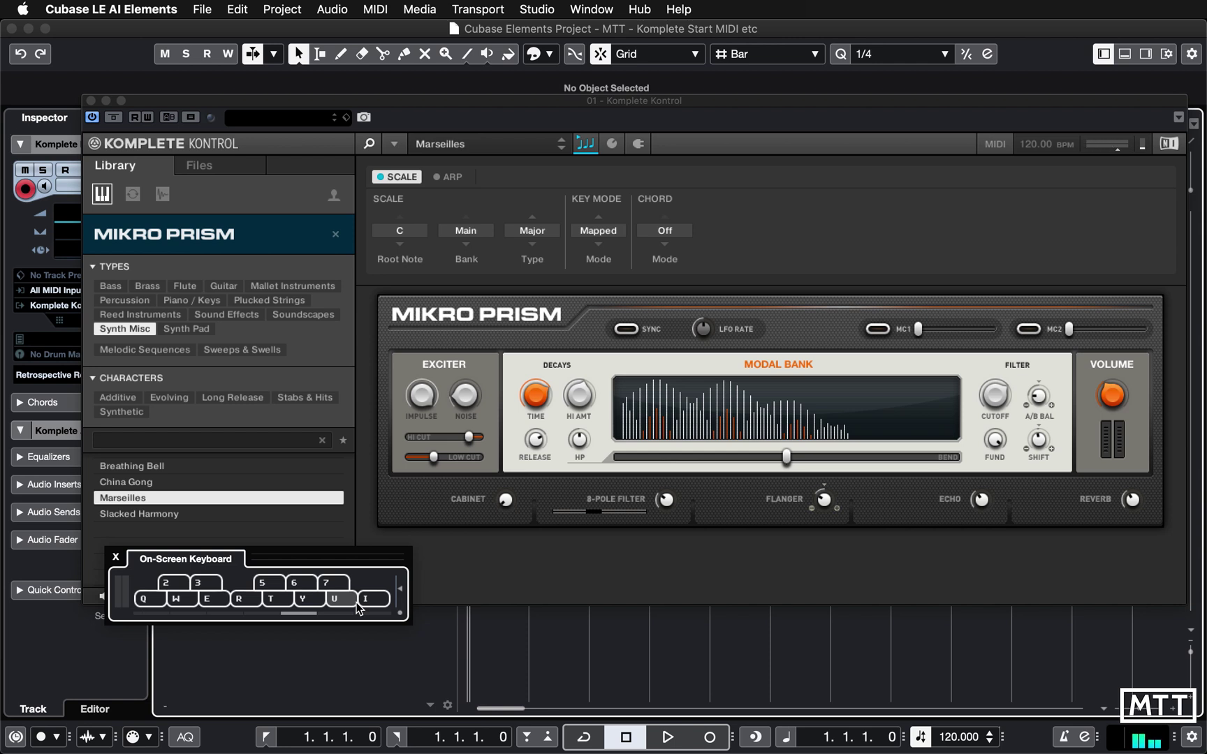
key(2)
key(2)
key(2)
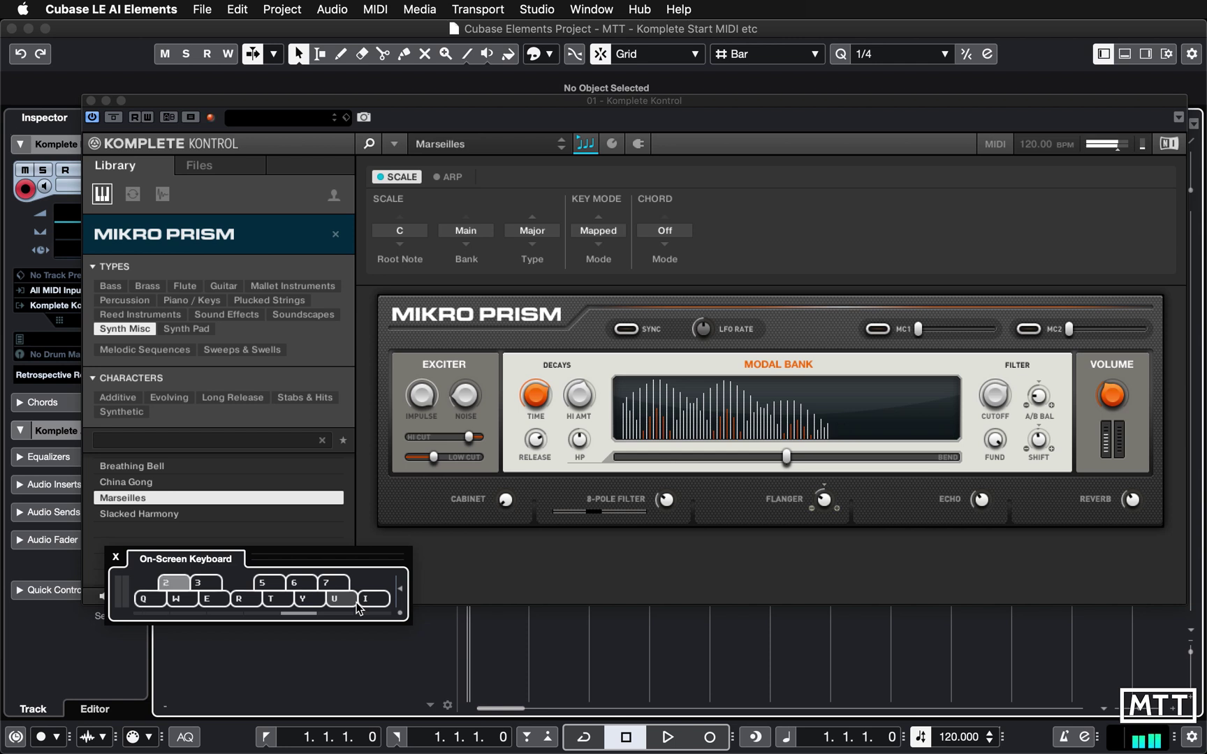
key(2)
key(2)
key(2)
key(w)
key(2)
key(2)
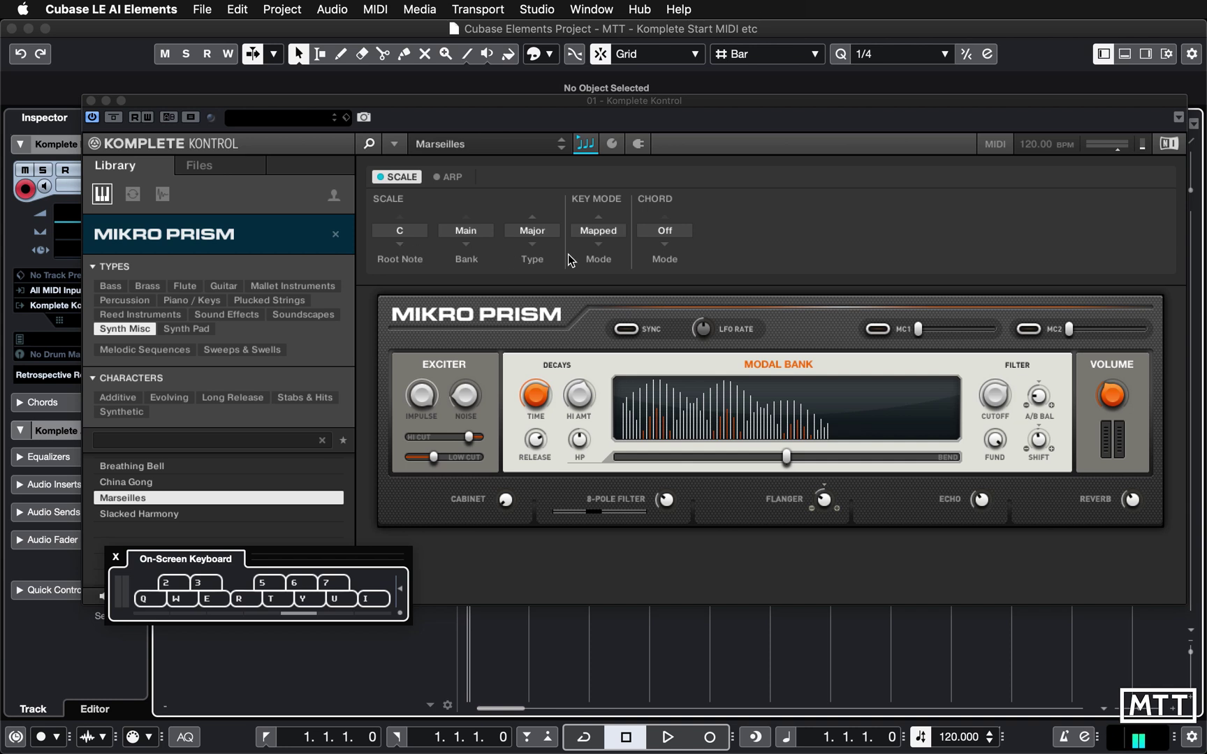
- Step the scale type through Minor to Harm Min and play notes in it
click(532, 245)
click(532, 246)
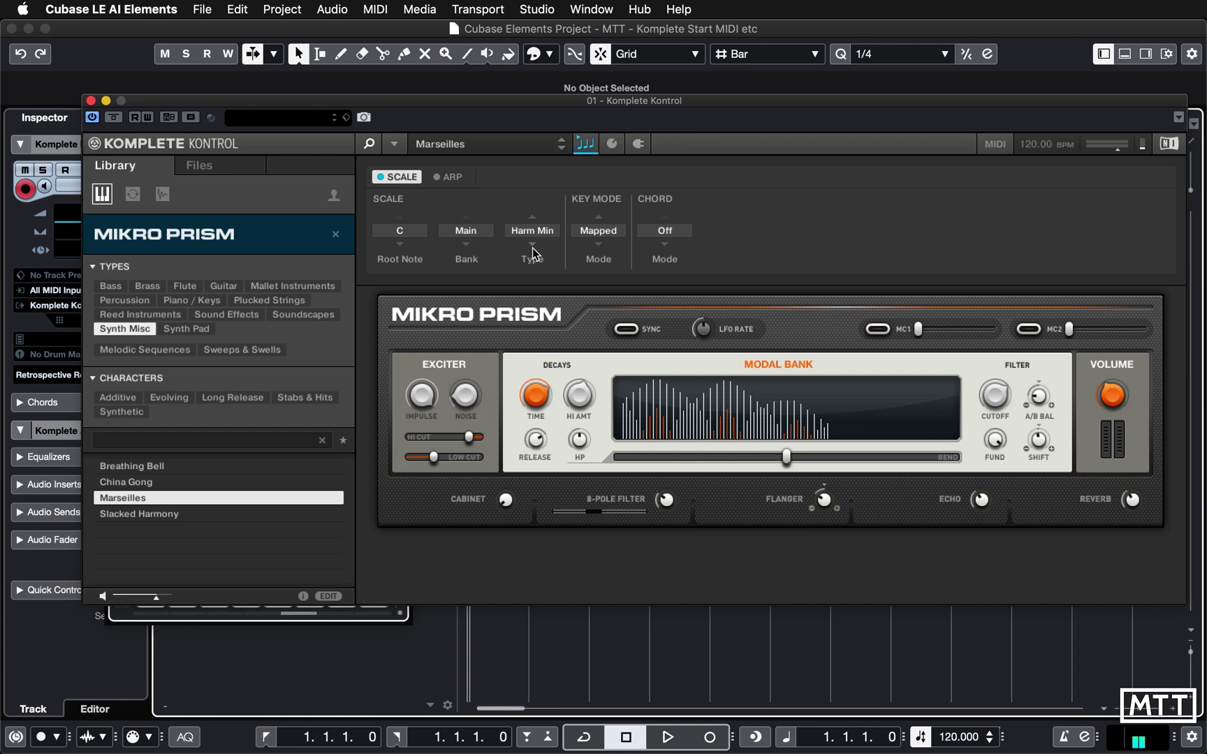
click(120, 617)
key(q)
key(w)
key(e)
key(e)
key(3)
key(3)
key(e)
key(3)
key(e)
key(q)
key(e)
- Play more runs and rising phrases in the harmonic minor scale
key(r)
key(i)
key(u)
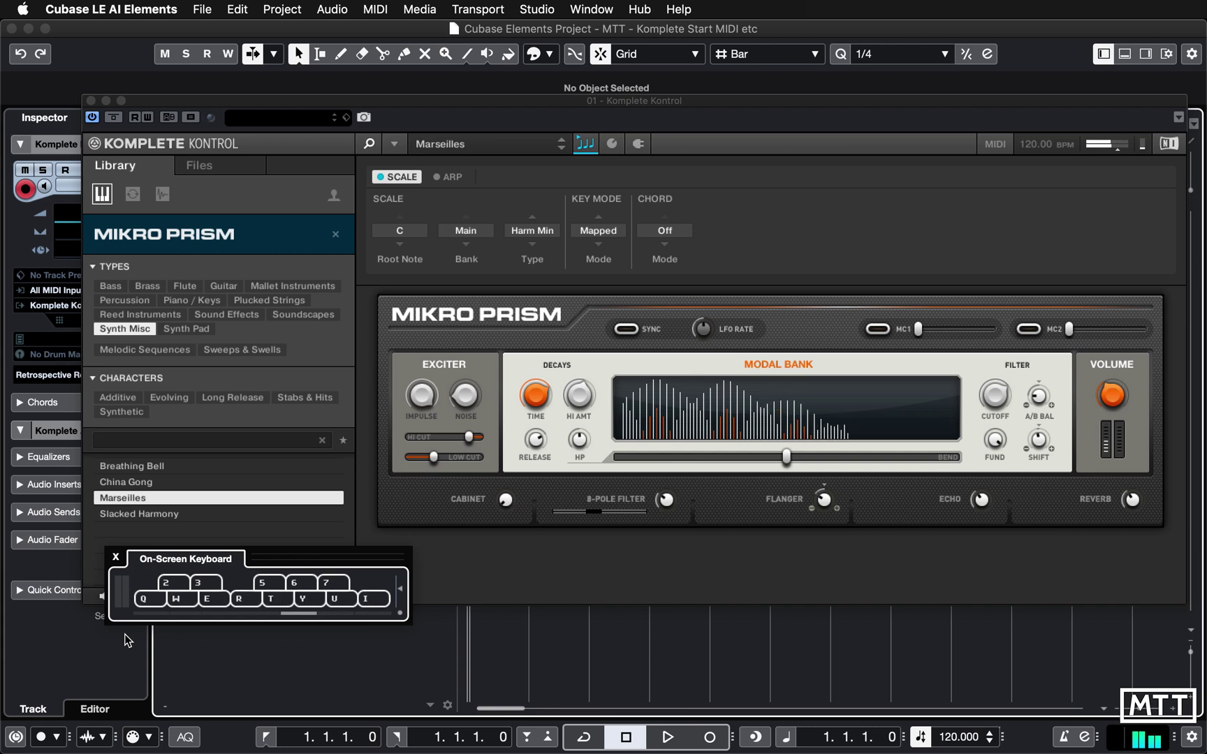
key(q)
key(w)
key(e)
key(e)
key(i)
key(t)
key(q)
key(t)
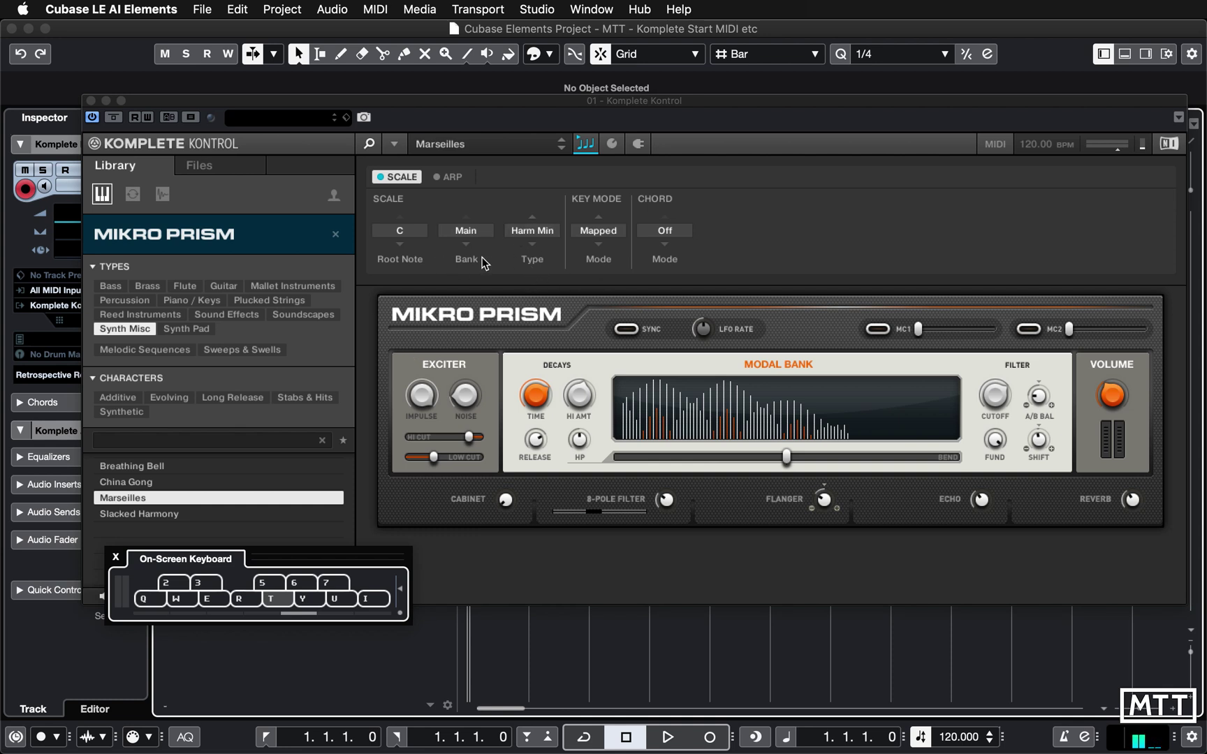
- Step the scale type through Maj Pent and Min Pent to Blues
click(533, 244)
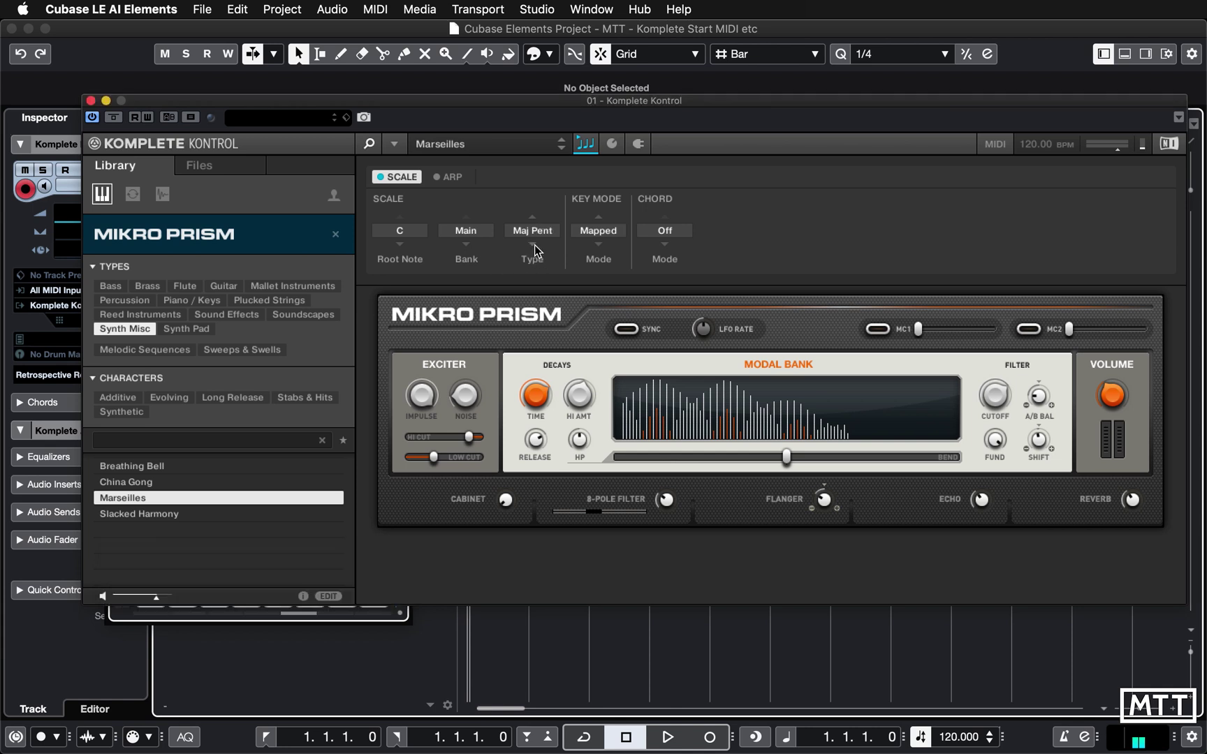
key(t)
click(534, 245)
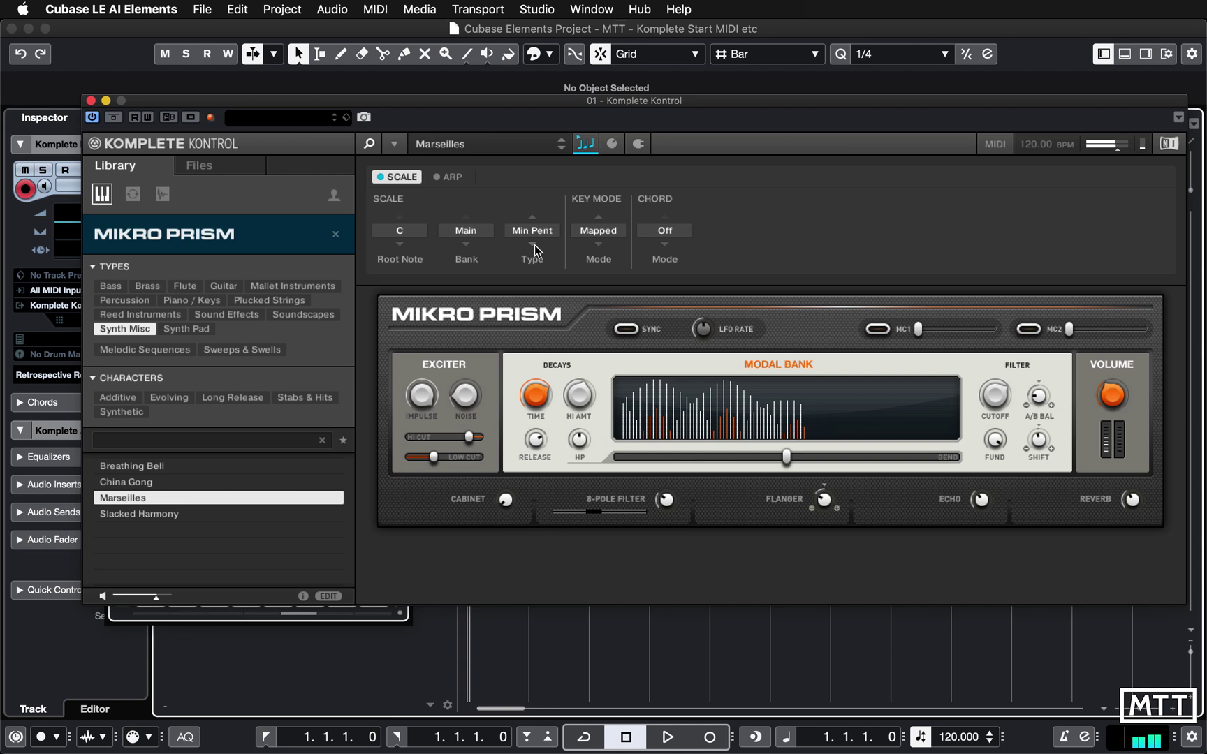
click(535, 245)
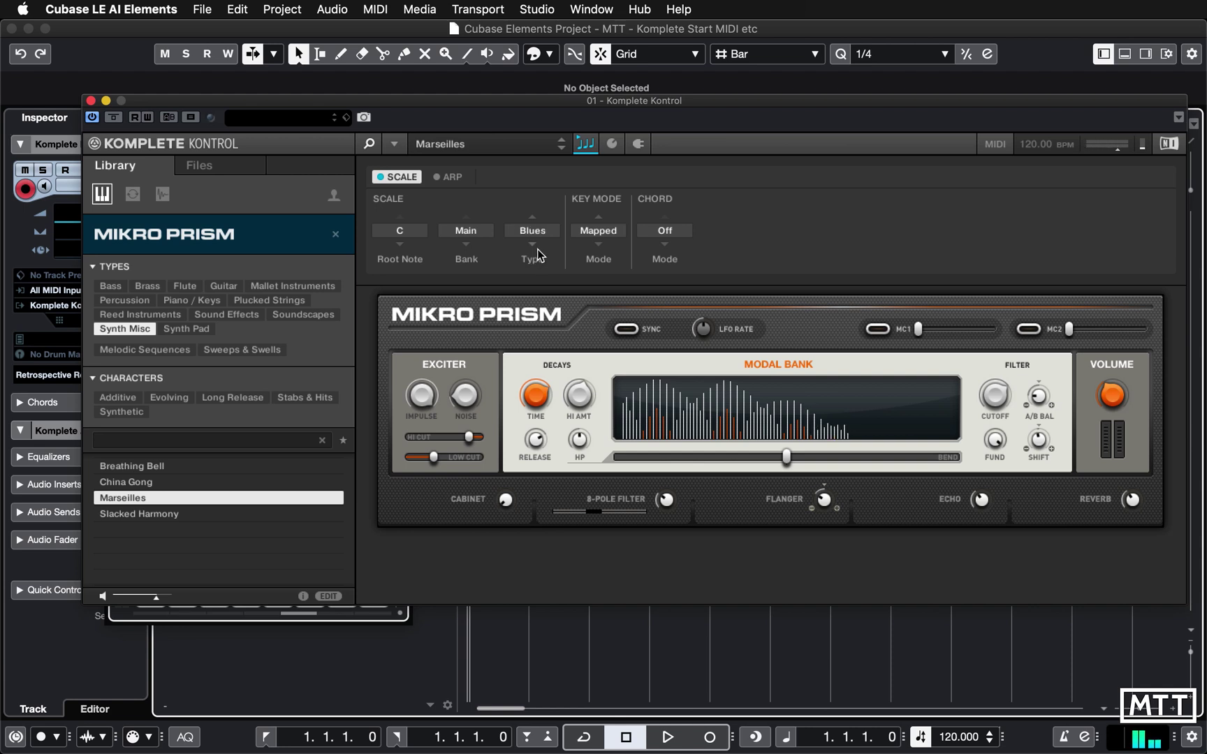